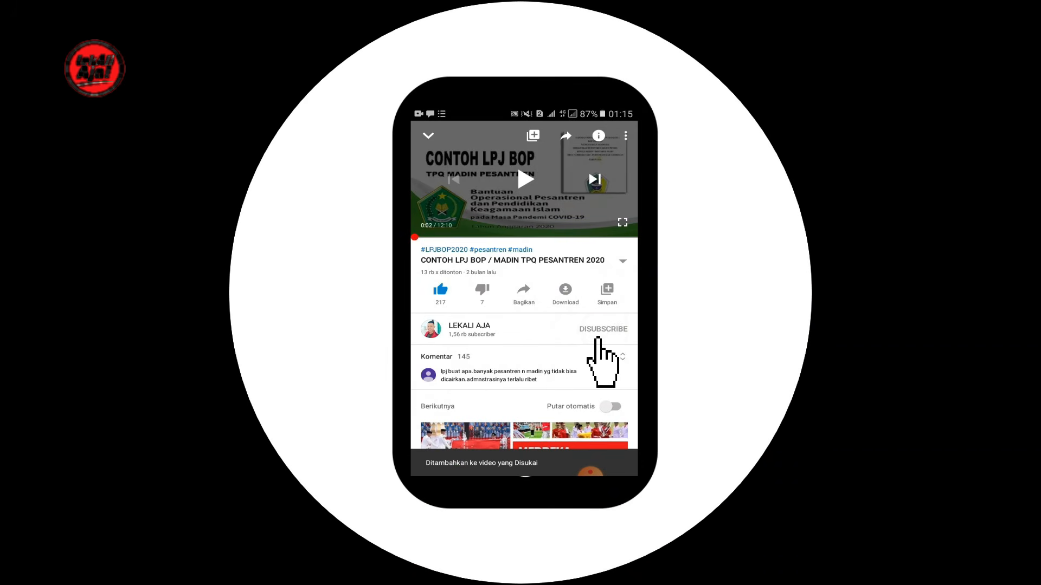
click(618, 329)
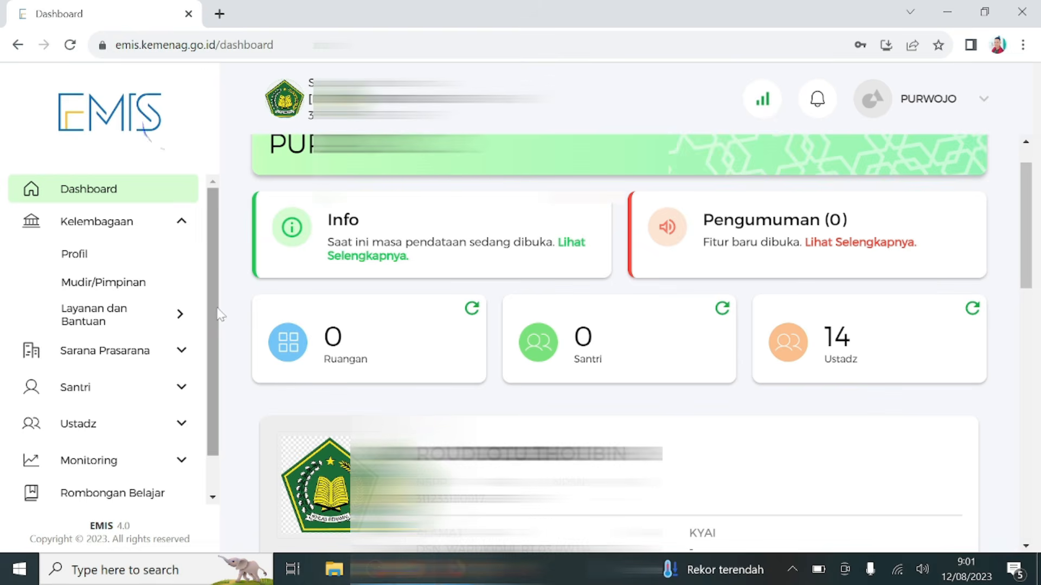
Open the Rombongan Belajar page to view its study group list.
scroll(214, 309, down, 1)
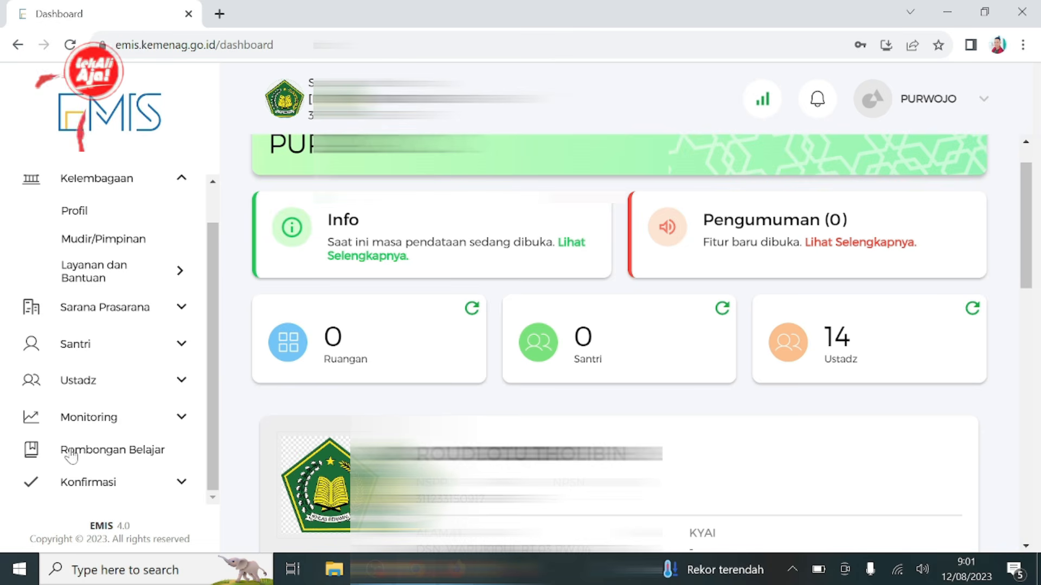
click(129, 452)
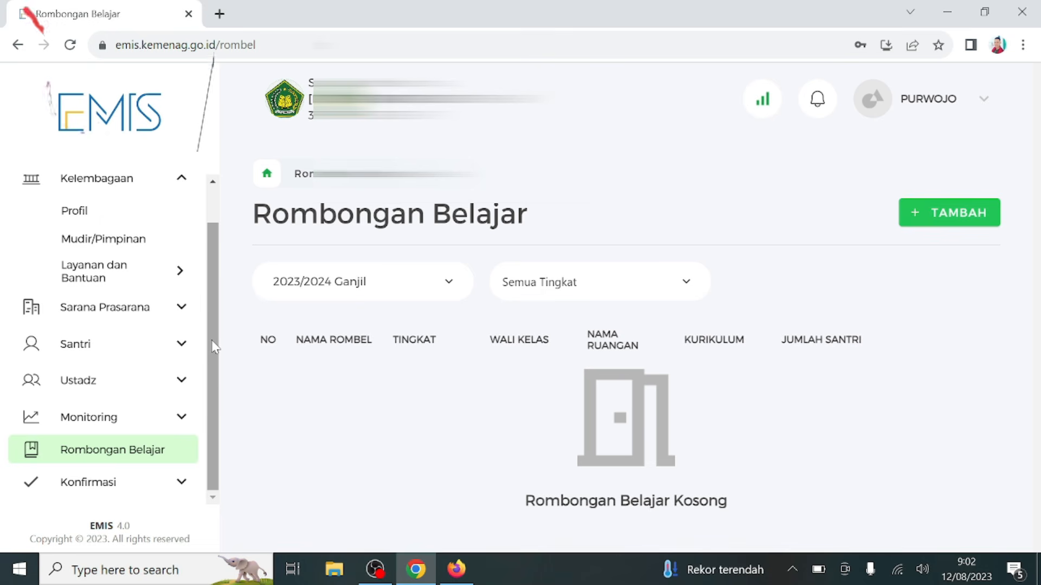
Open the Ruangan list under Lahan dan Gedung in the Sarana Prasarana section.
scroll(212, 344, up, 2)
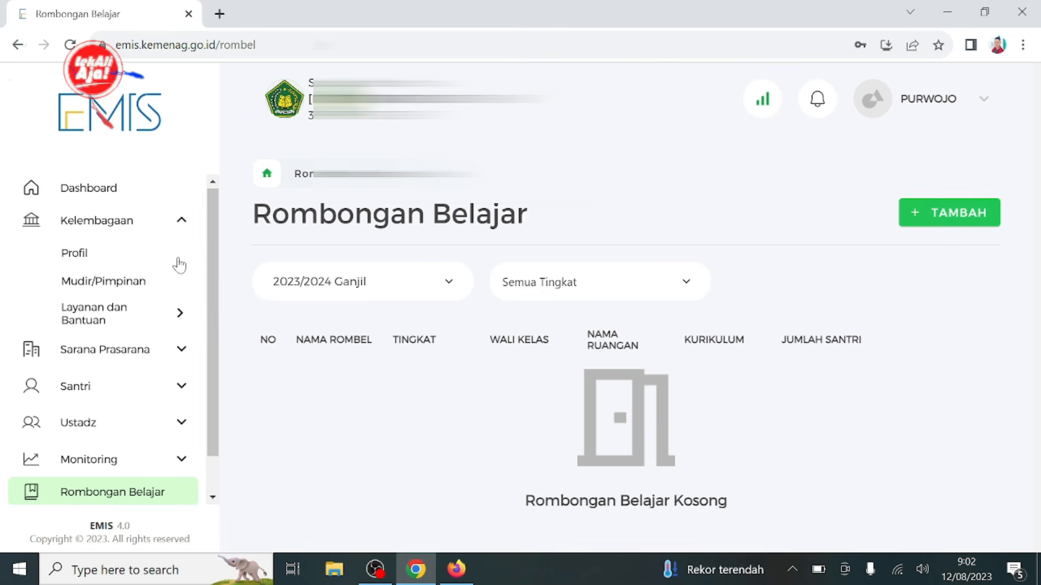
click(179, 223)
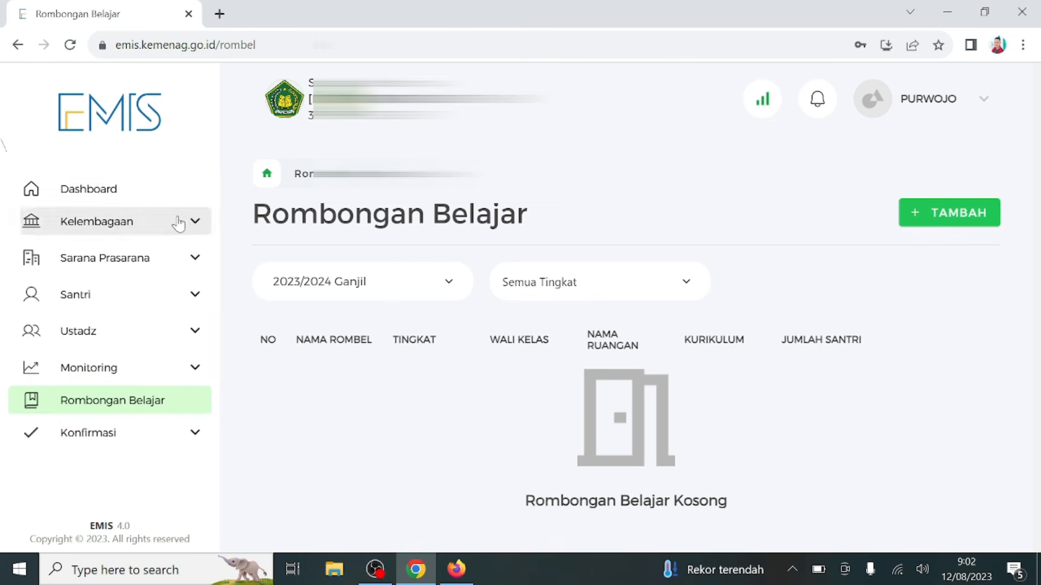
click(176, 221)
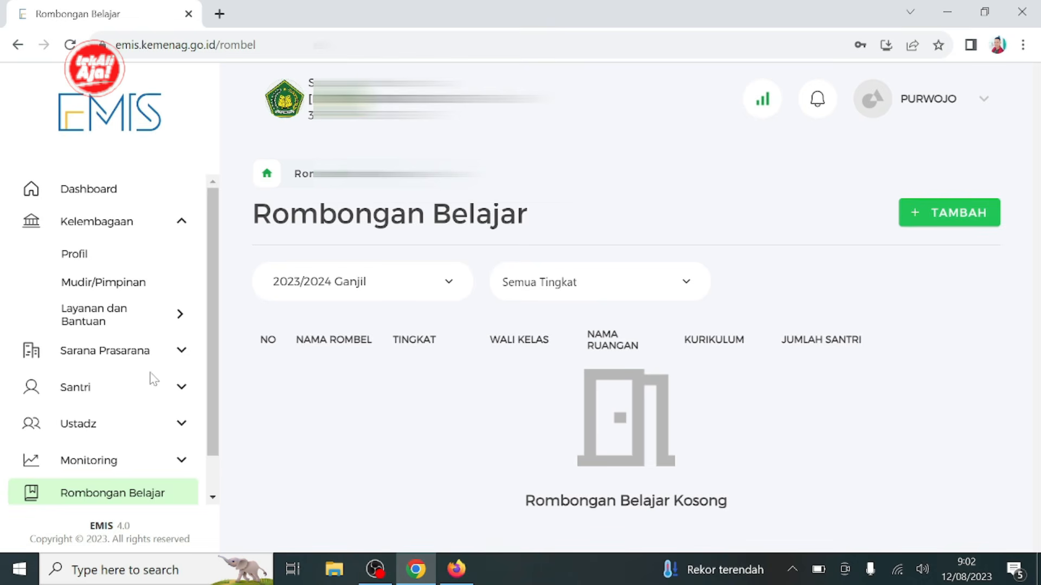
click(177, 354)
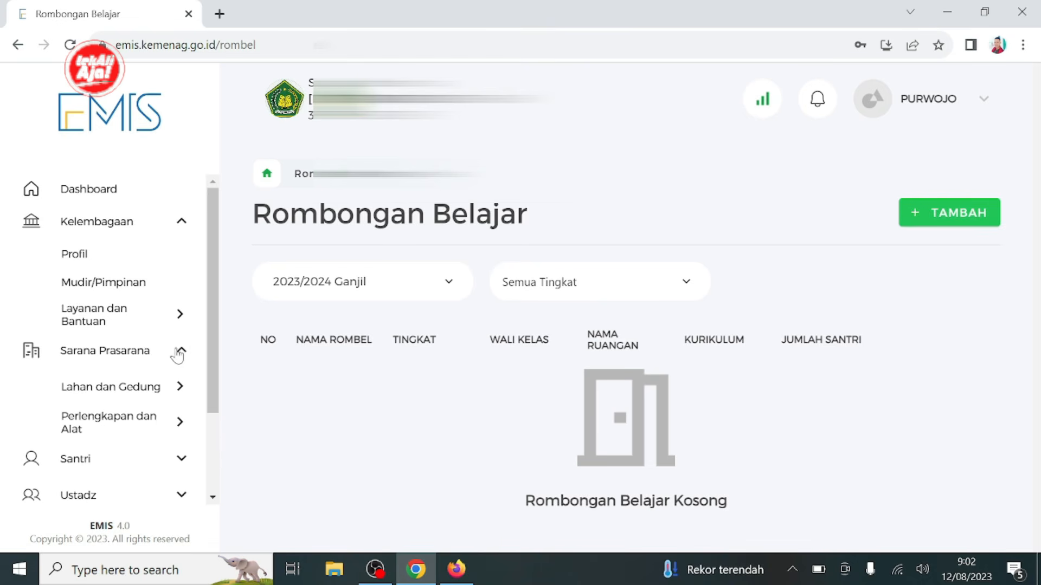
click(129, 394)
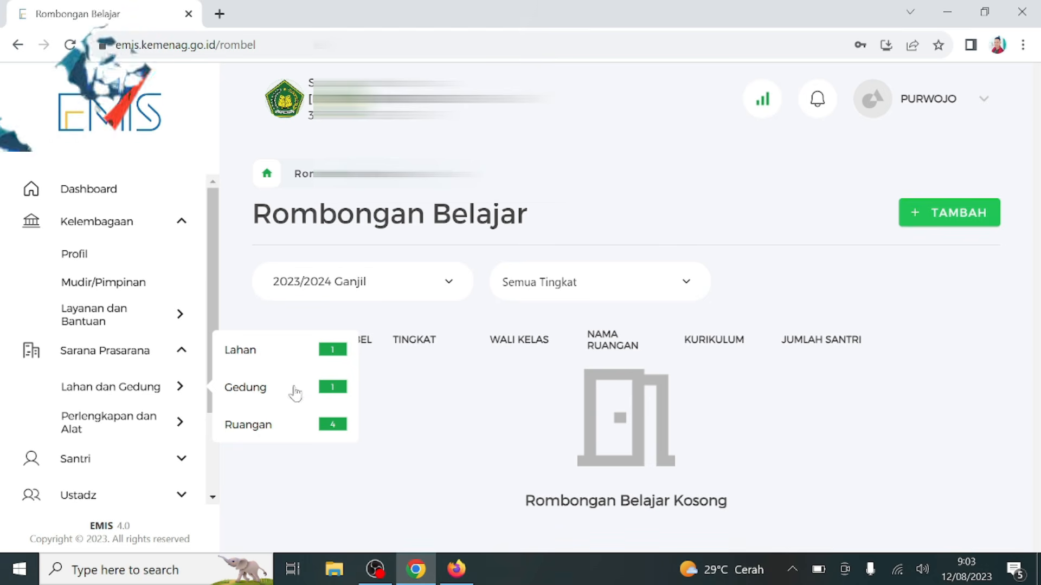
click(265, 428)
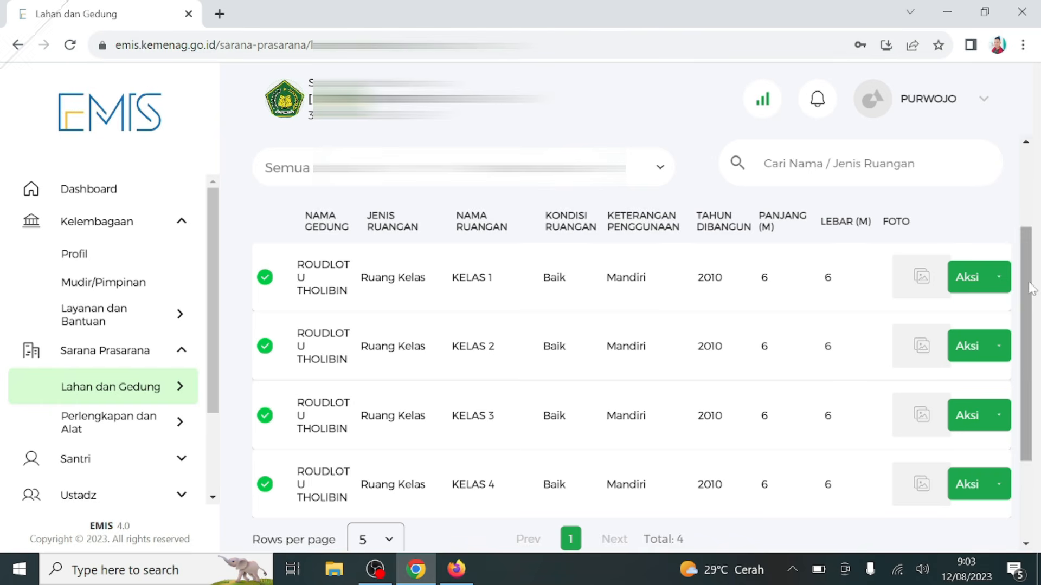
Examine the room list for each classroom's name, condition, usage, construction year, dimensions and data completeness.
scroll(1031, 349, down, 1)
scroll(1031, 350, down, 1)
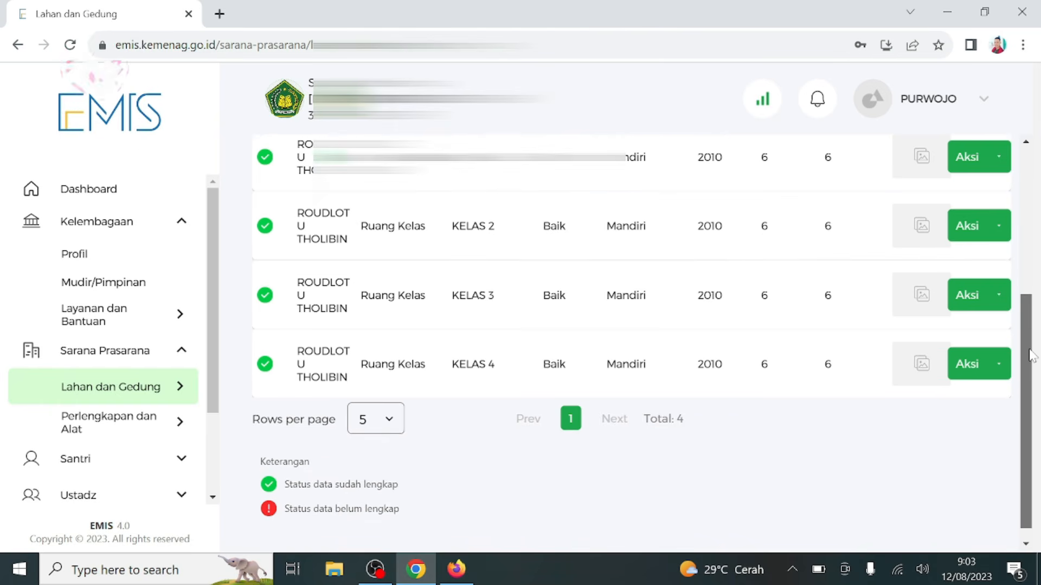
scroll(1031, 355, up, 4)
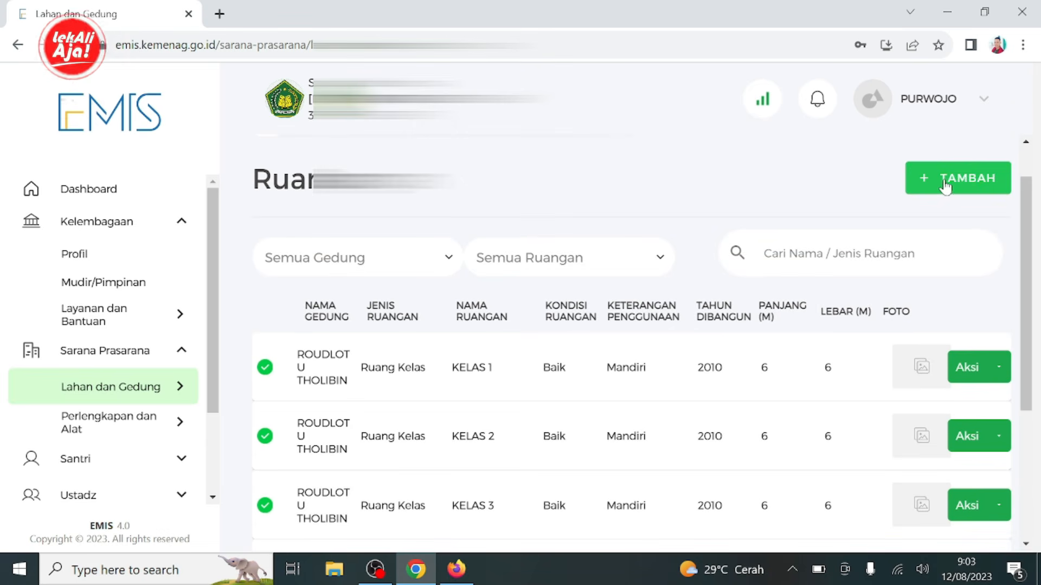
mouse_move(1027, 238)
mouse_down()
mouse_move(1021, 293)
mouse_move(1023, 245)
mouse_up()
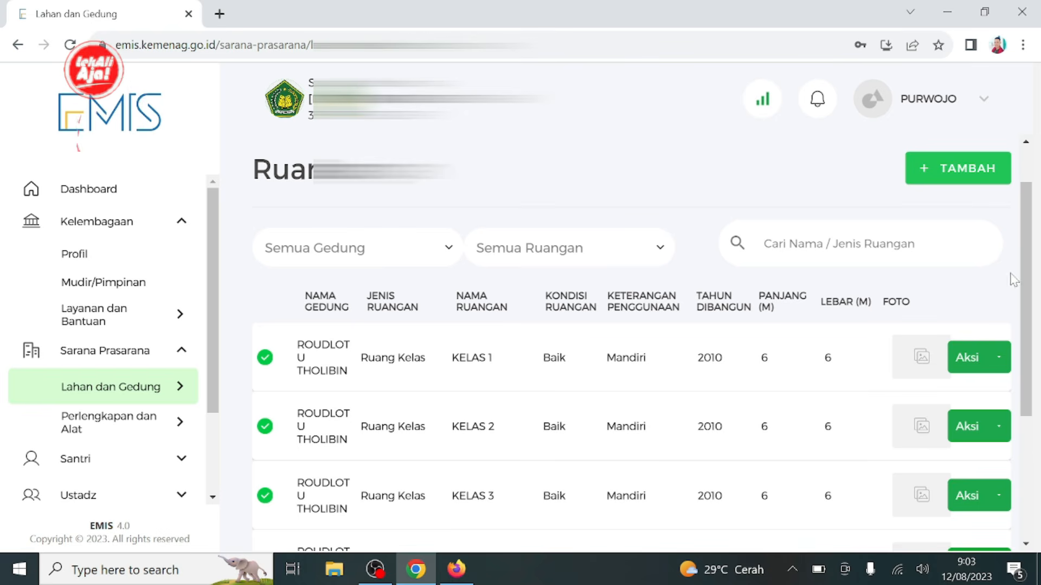
drag(1028, 262, 1024, 344)
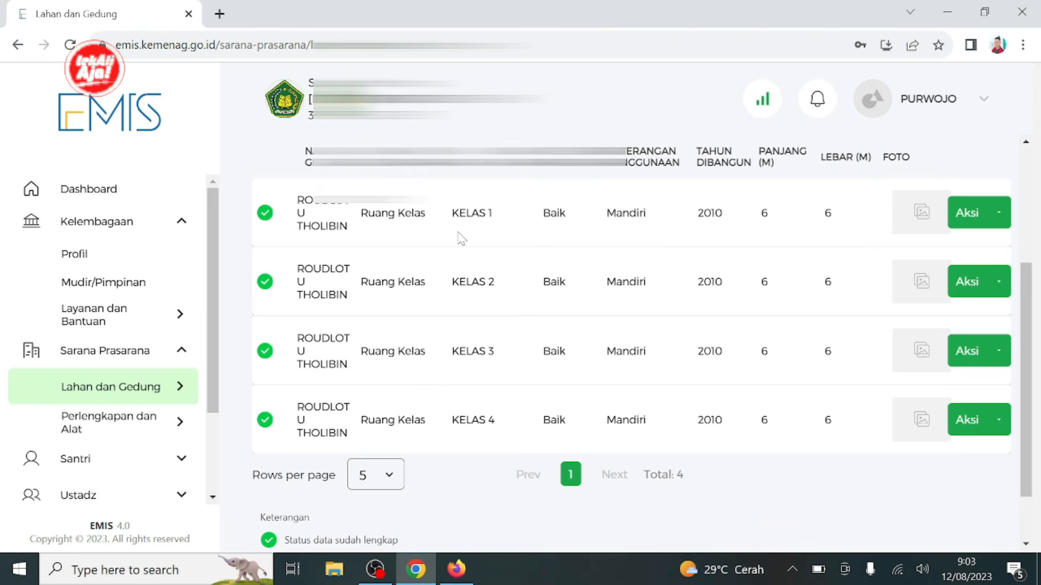
scroll(209, 274, down, 2)
scroll(214, 260, up, 2)
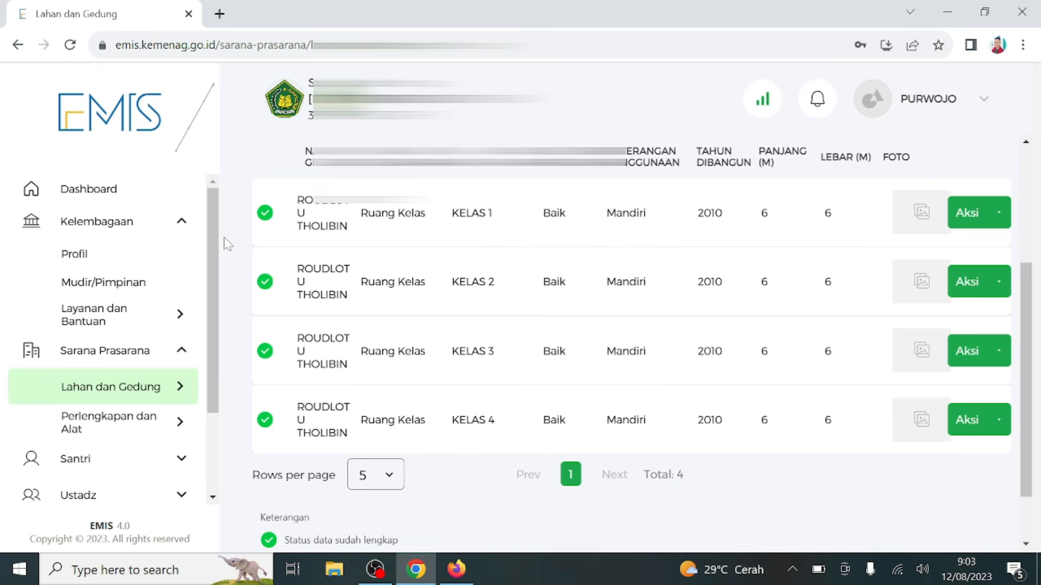
Open the Daftar Santri student list in the Santri section.
scroll(211, 241, down, 2)
scroll(219, 254, up, 1)
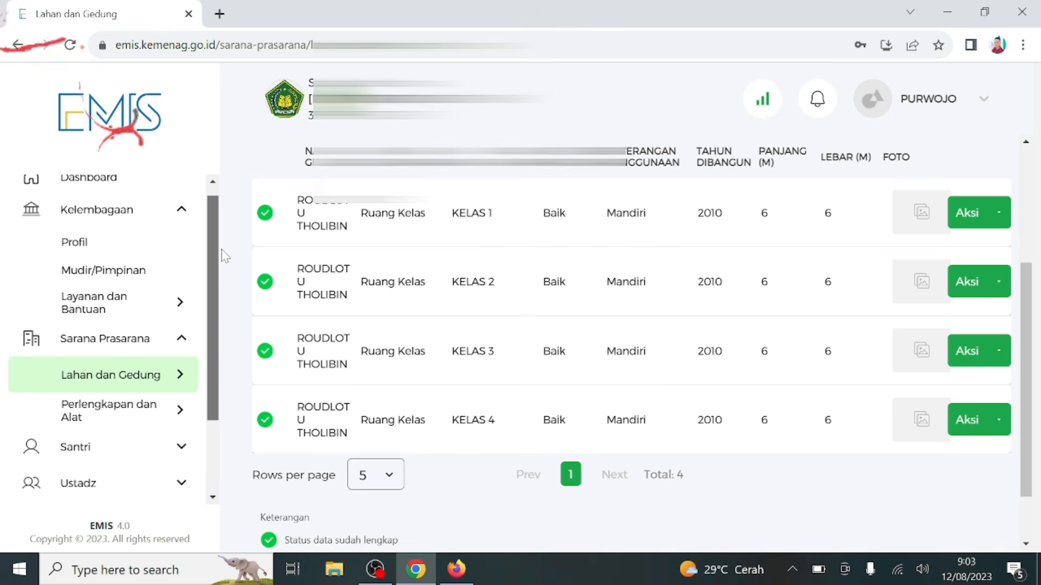
scroll(227, 247, up, 1)
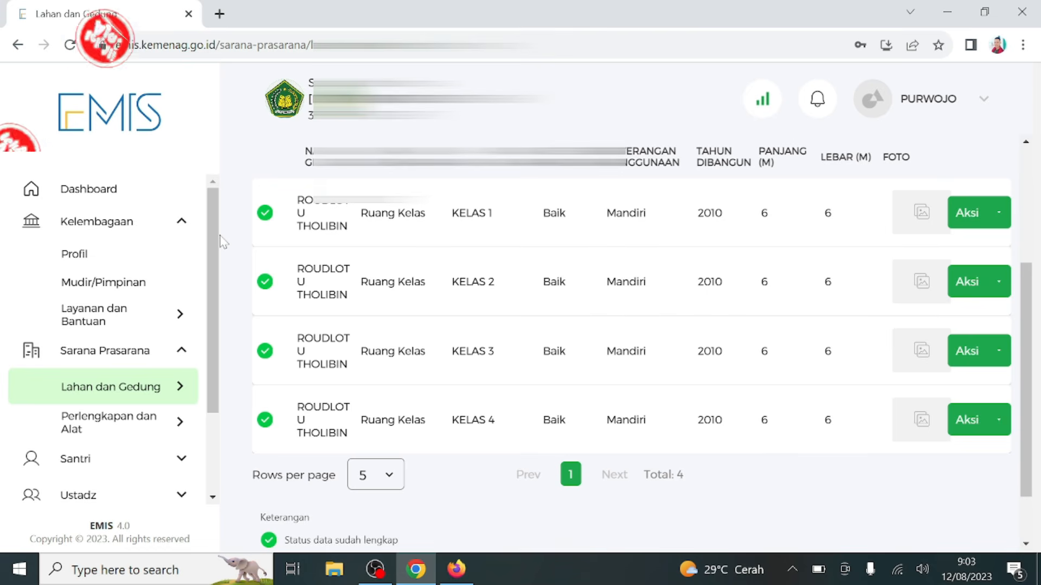
drag(213, 241, 213, 305)
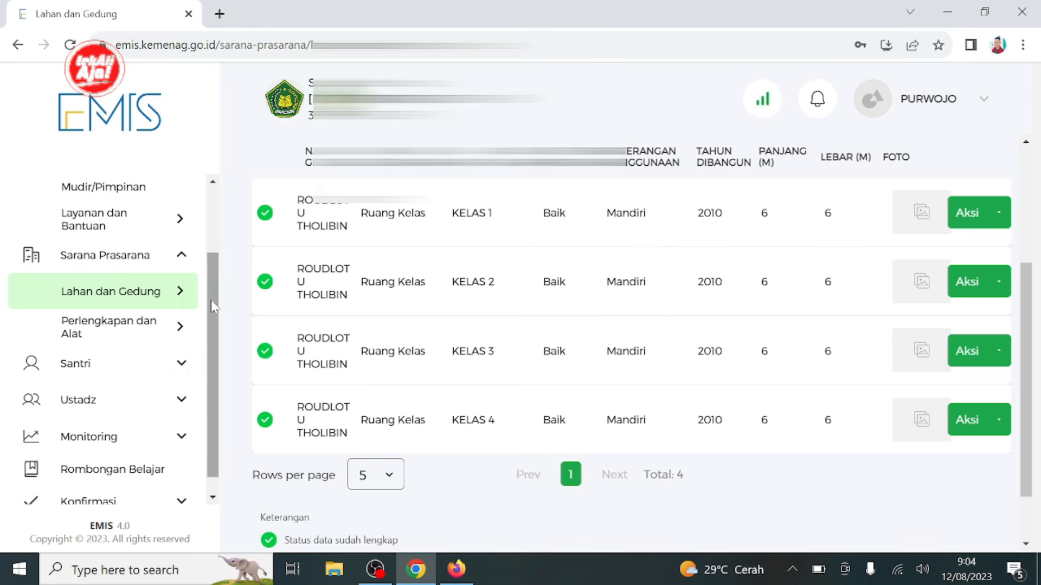
click(162, 365)
click(119, 399)
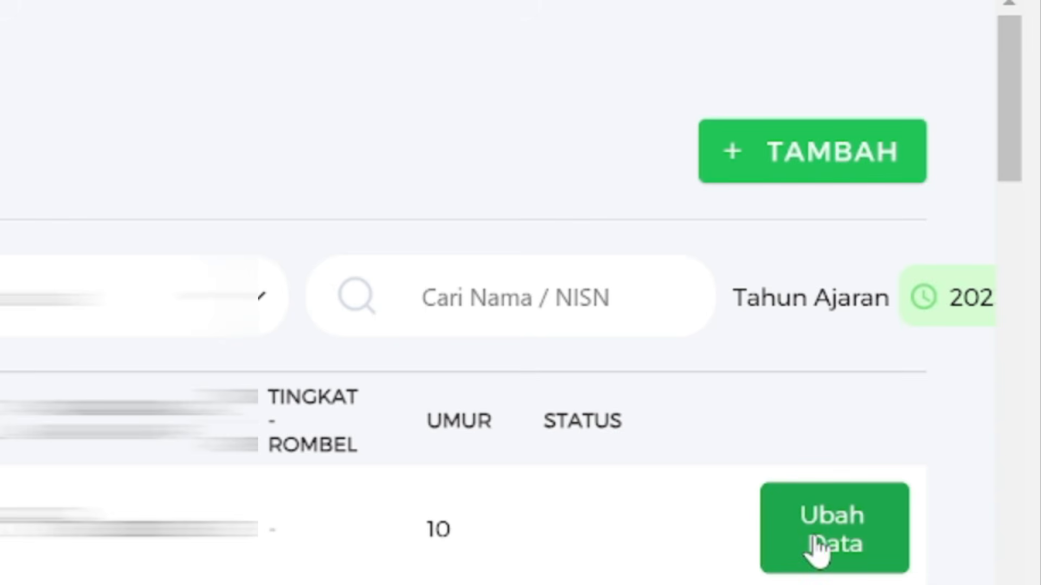
Look through the student list, open the first student's record for editing and show its Aktivitas Belajar data.
drag(1011, 169, 1016, 203)
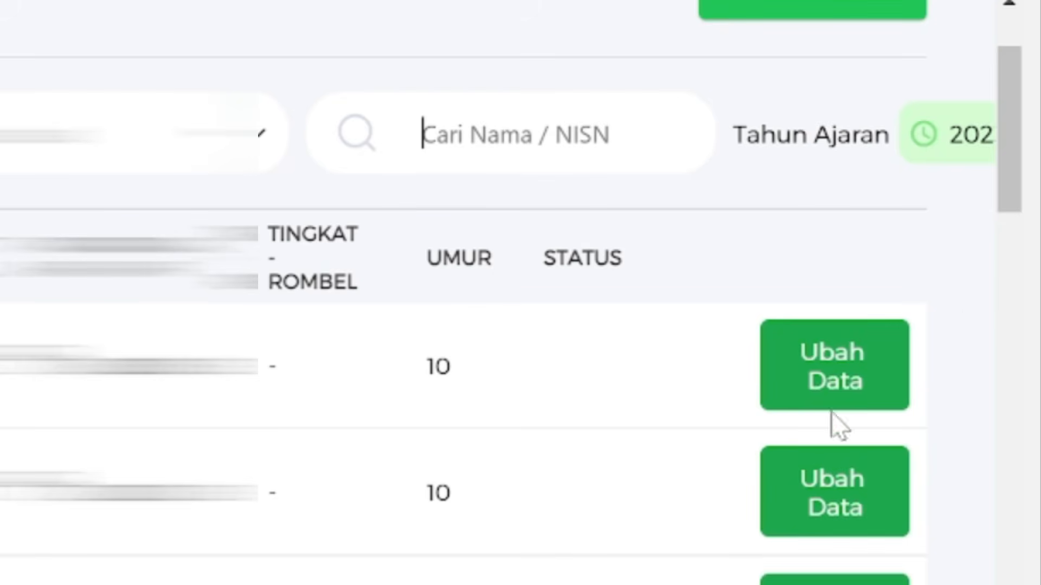
mouse_move(1019, 202)
mouse_down()
mouse_move(1011, 584)
mouse_move(1009, 181)
mouse_move(1009, 217)
mouse_up()
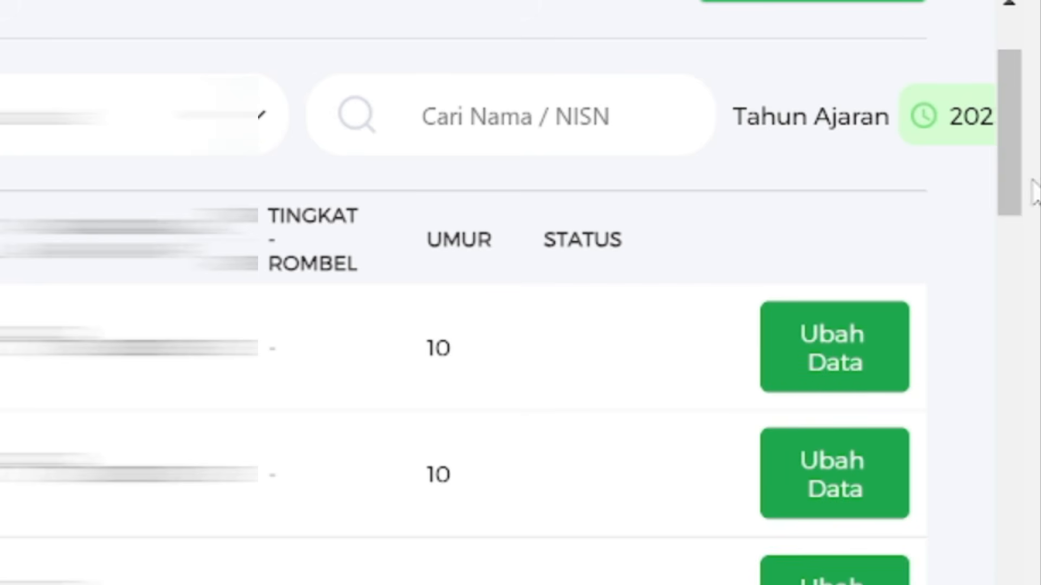
drag(1010, 192, 1010, 584)
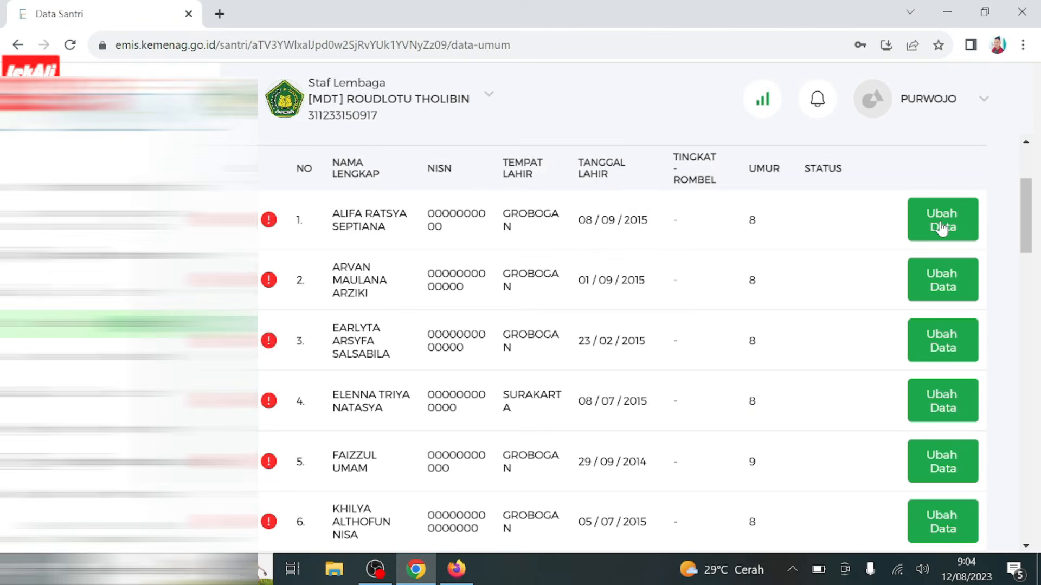
click(942, 227)
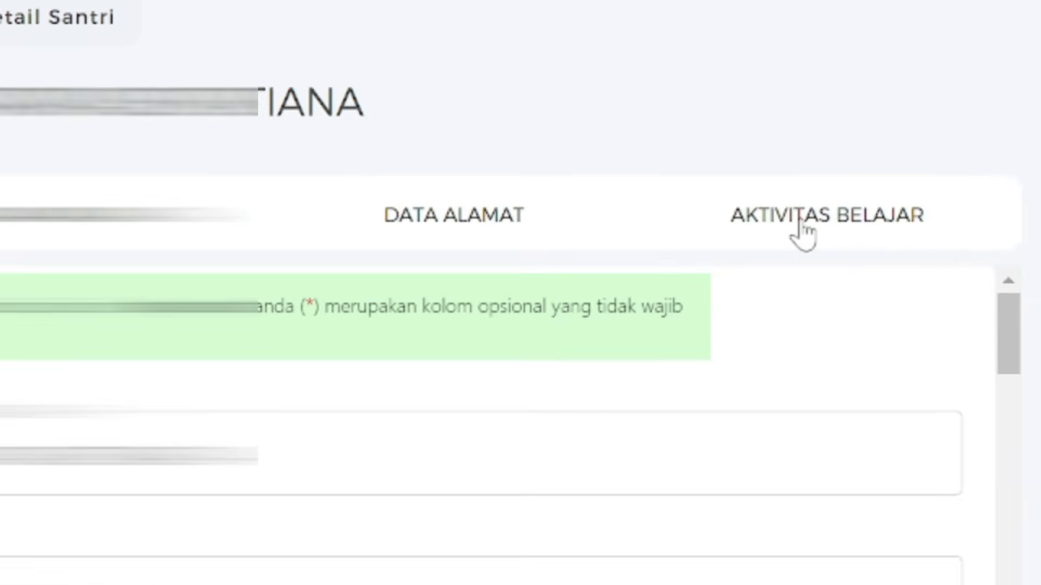
click(824, 230)
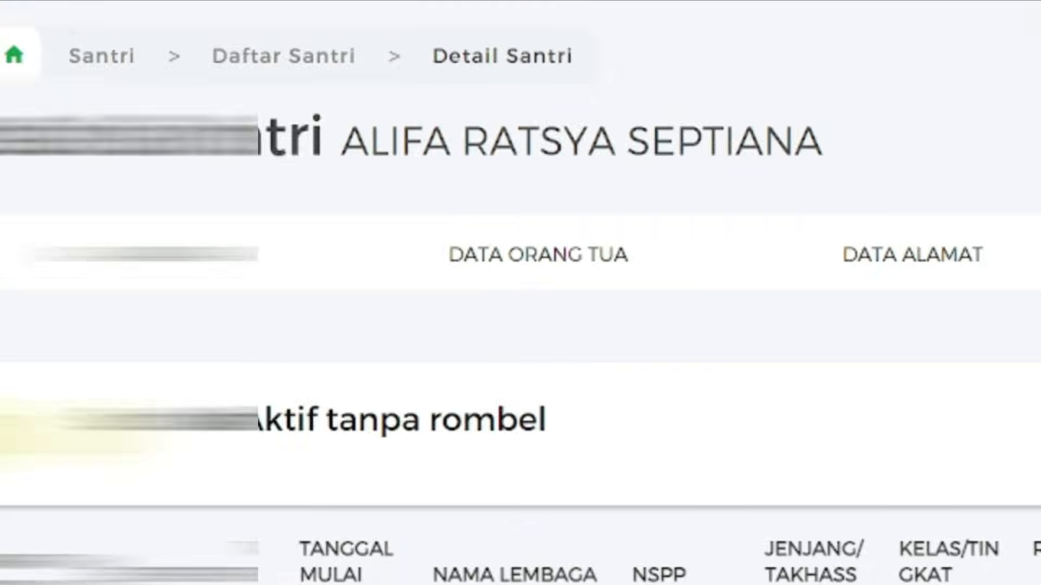
Return from the student's detail page to the Daftar Santri list.
click(358, 407)
click(357, 408)
click(358, 407)
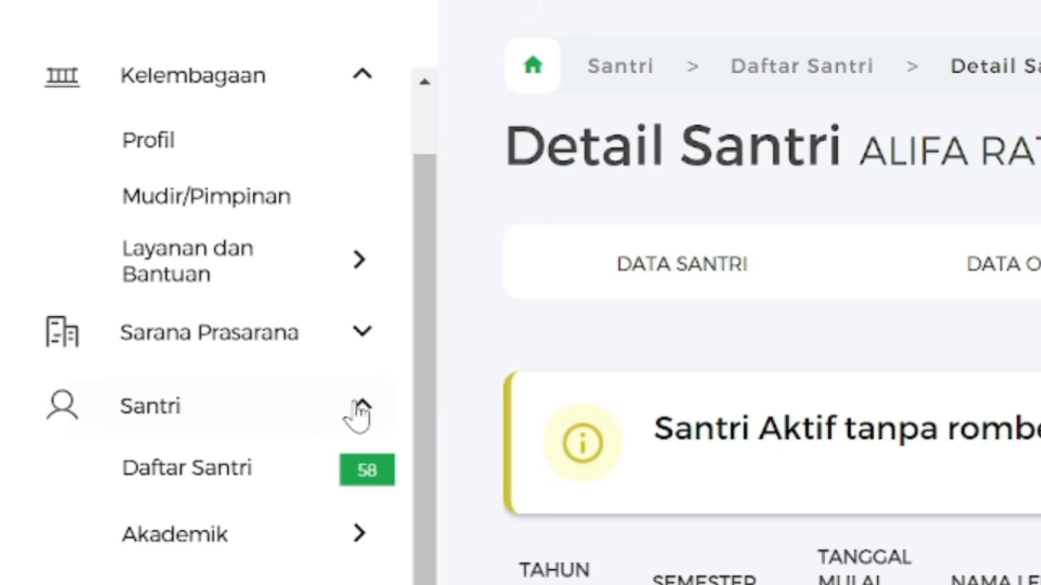
click(350, 485)
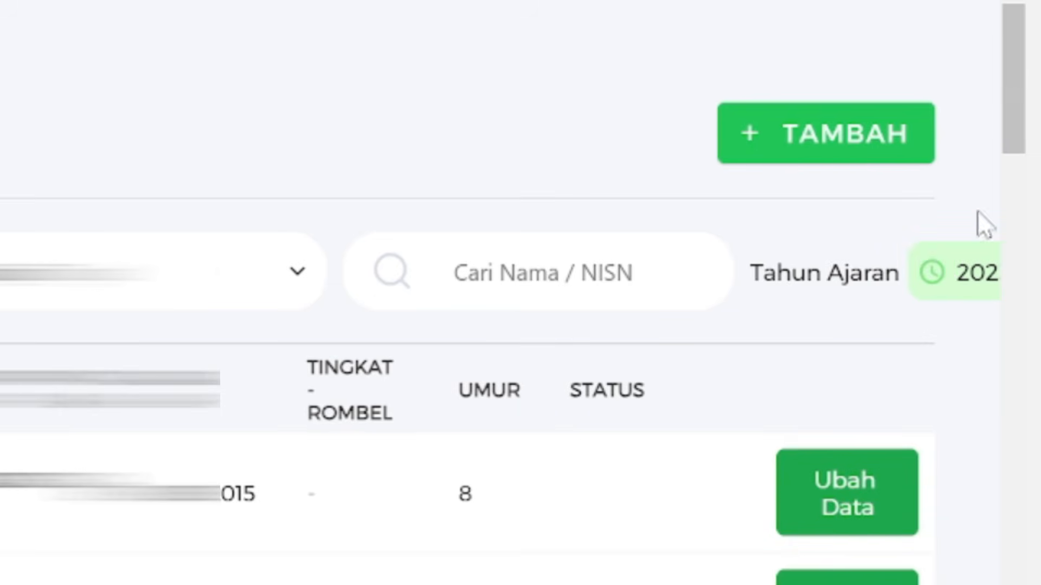
Open an older student's record further down the list and review the class history under Aktivitas Belajar.
drag(1012, 113, 1024, 584)
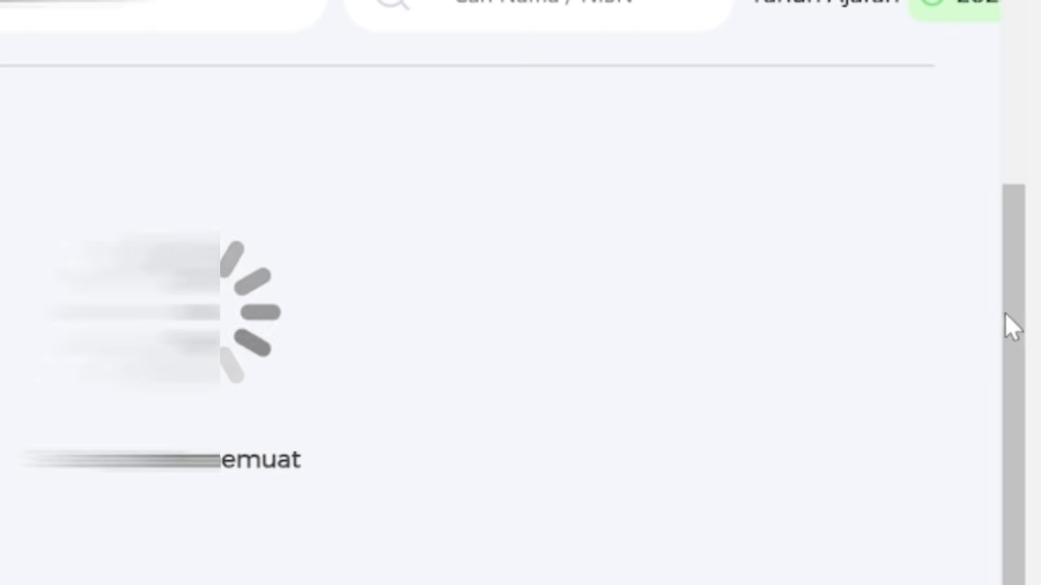
drag(1024, 197, 1014, 584)
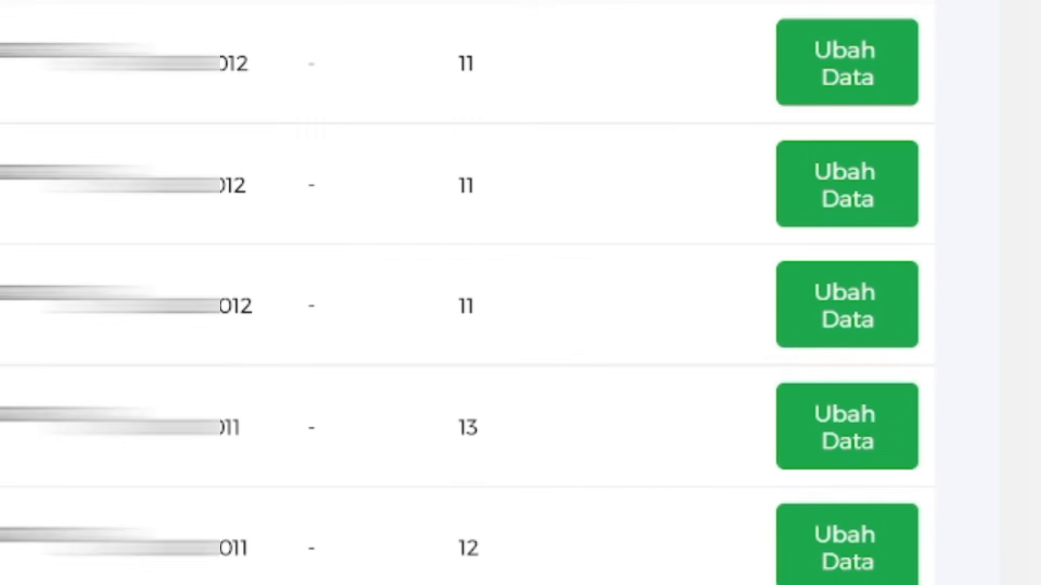
click(879, 559)
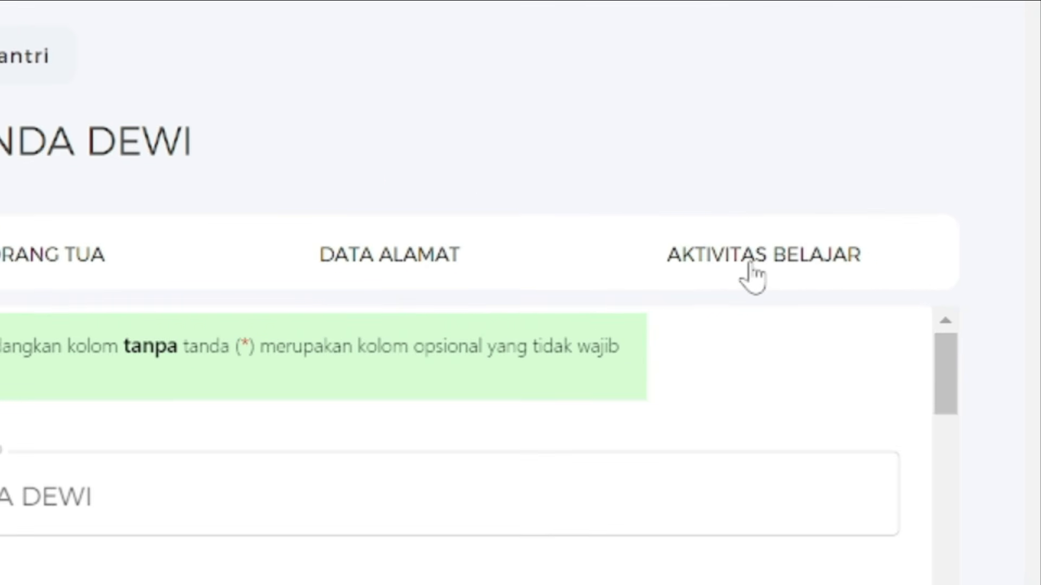
click(754, 275)
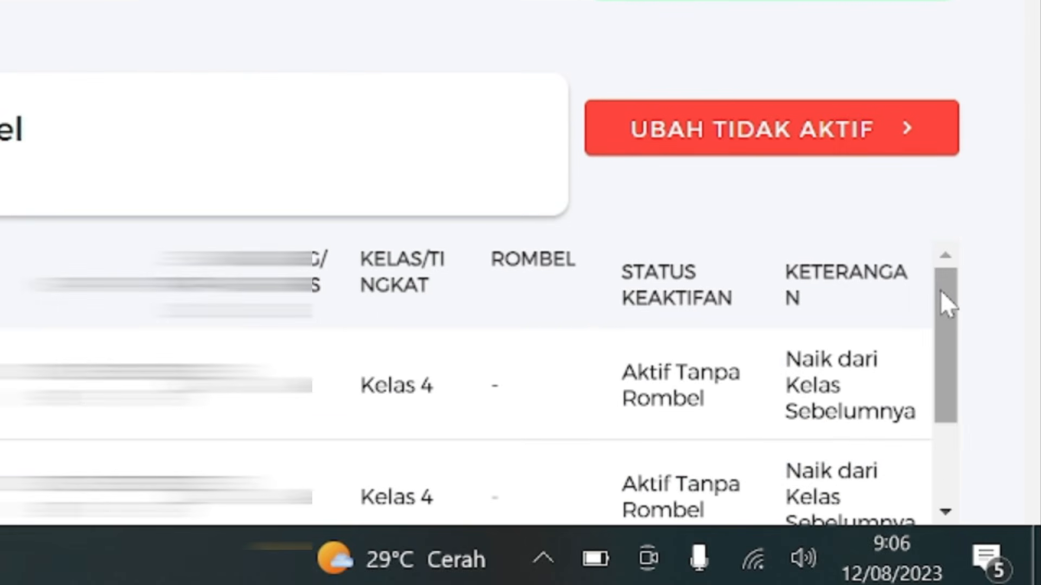
mouse_move(941, 292)
mouse_down()
mouse_move(936, 378)
mouse_move(948, 276)
mouse_up()
mouse_move(956, 362)
mouse_down()
mouse_move(952, 401)
mouse_move(952, 360)
mouse_up()
mouse_move(954, 361)
mouse_down()
mouse_move(957, 423)
mouse_move(959, 347)
mouse_up()
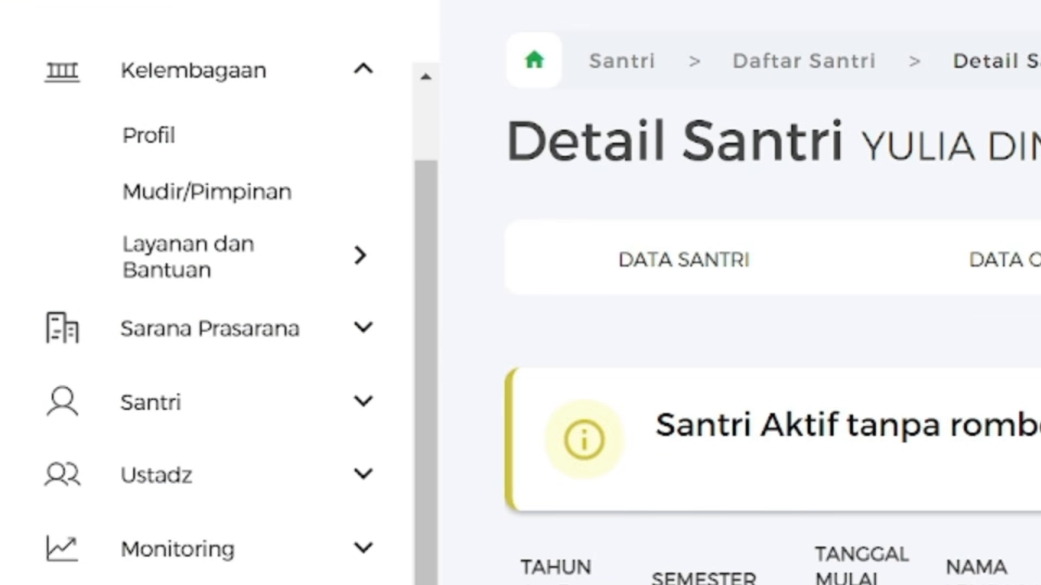
Expand the Sarana Prasarana and Santri sections to show their subentries.
click(365, 252)
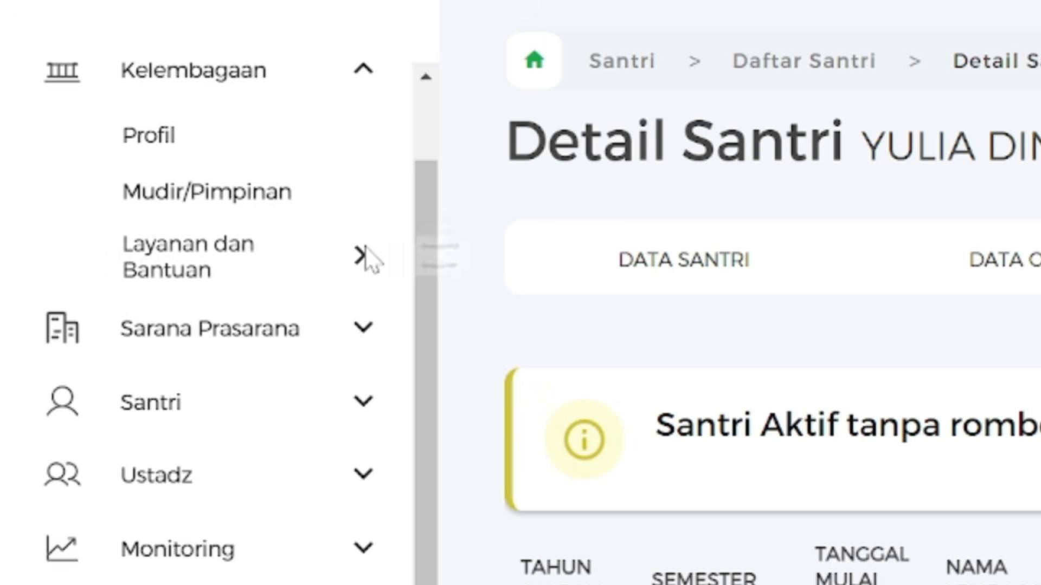
click(365, 340)
click(367, 337)
click(366, 344)
click(367, 344)
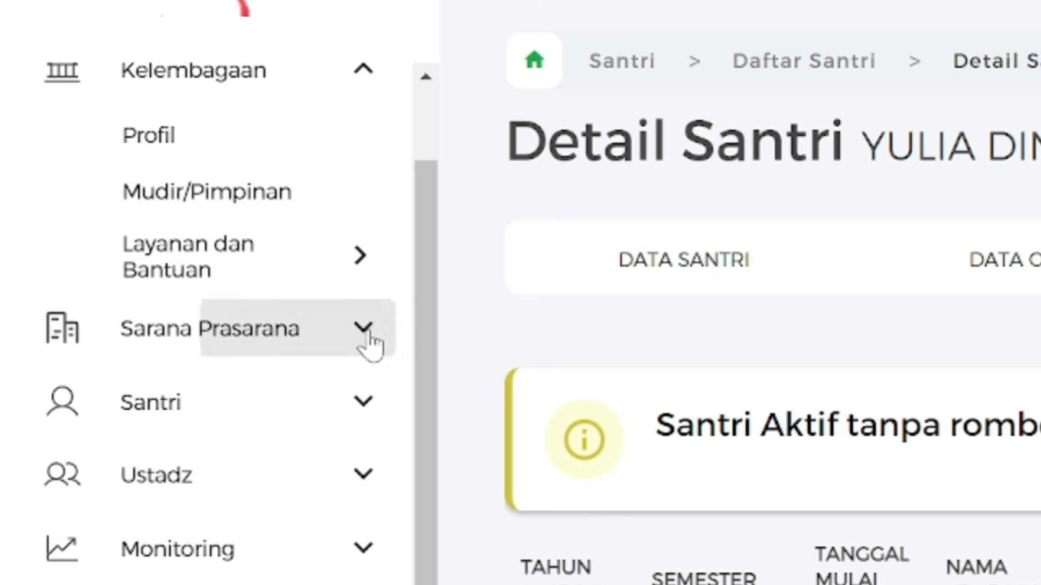
click(371, 338)
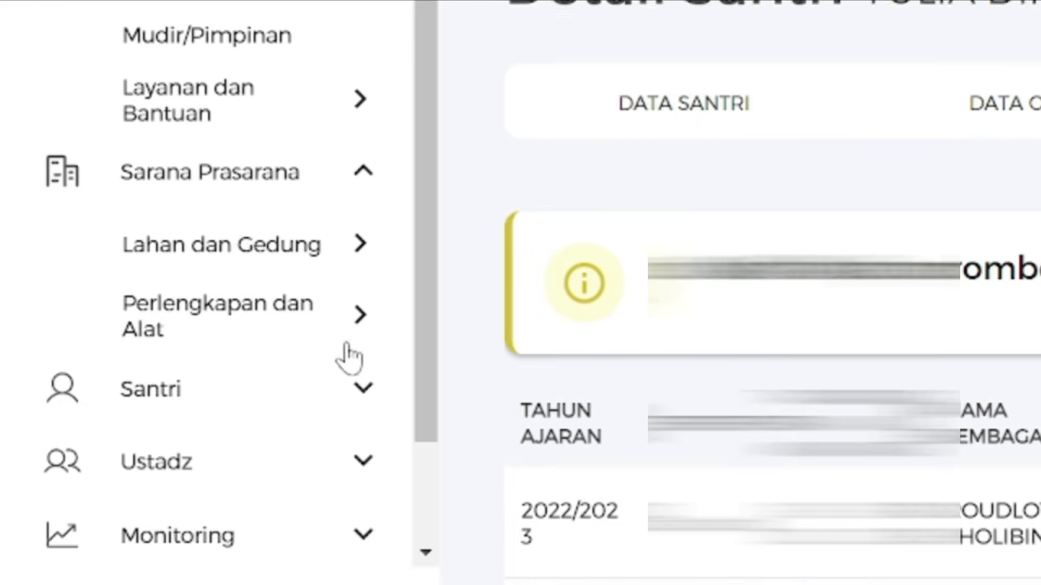
click(353, 266)
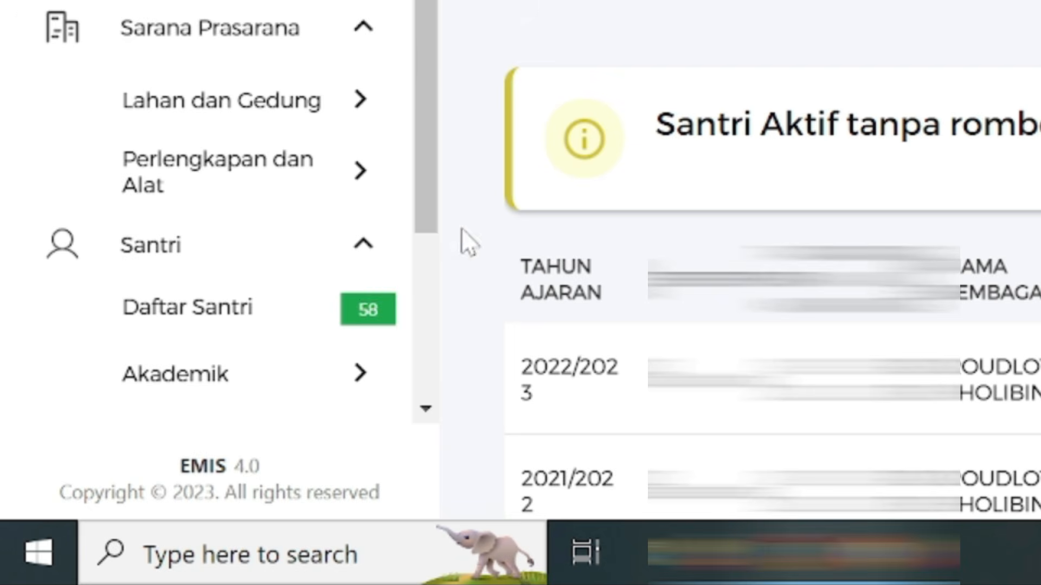
drag(426, 218, 426, 317)
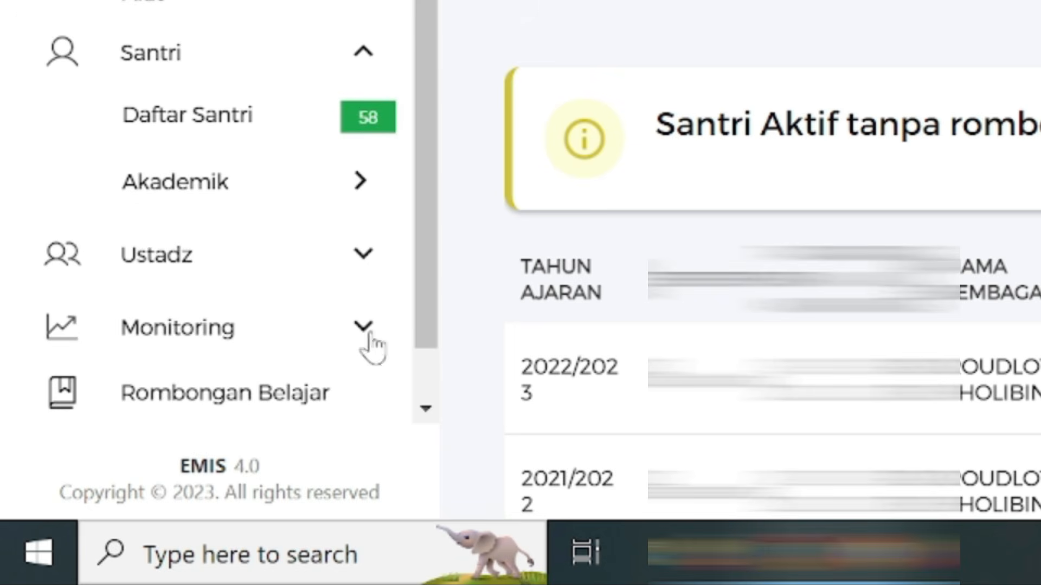
Start a new Rombongan Belajar entry for 2022/2023 Genap with Tingkat Kelas set to Kelas 1.
click(308, 395)
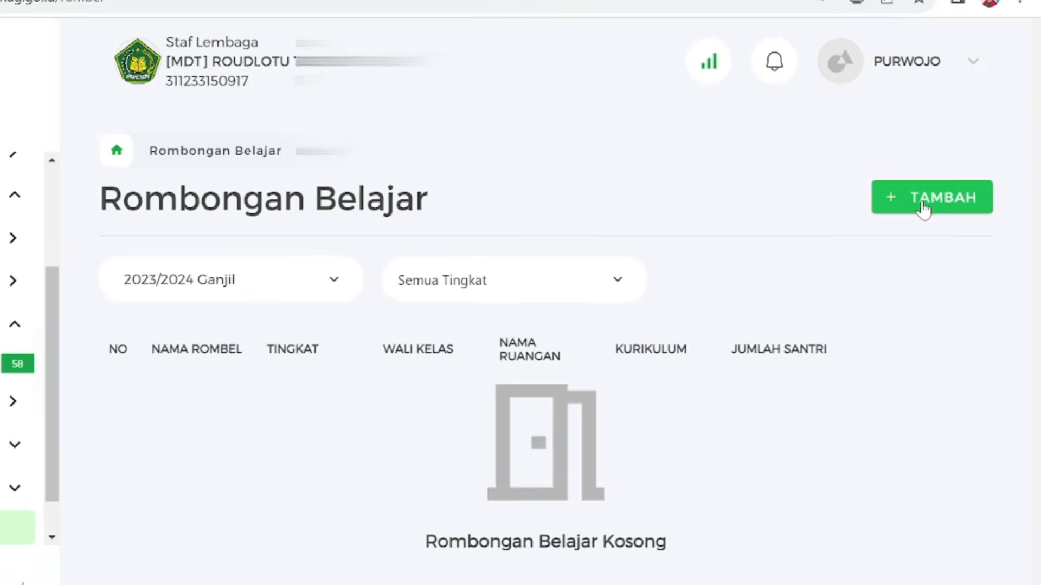
click(861, 162)
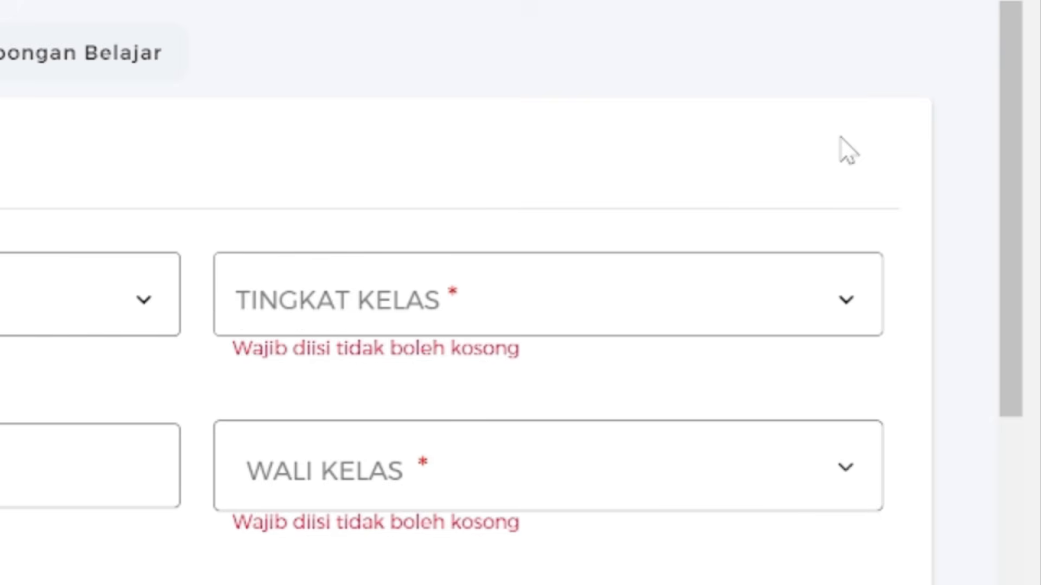
click(125, 310)
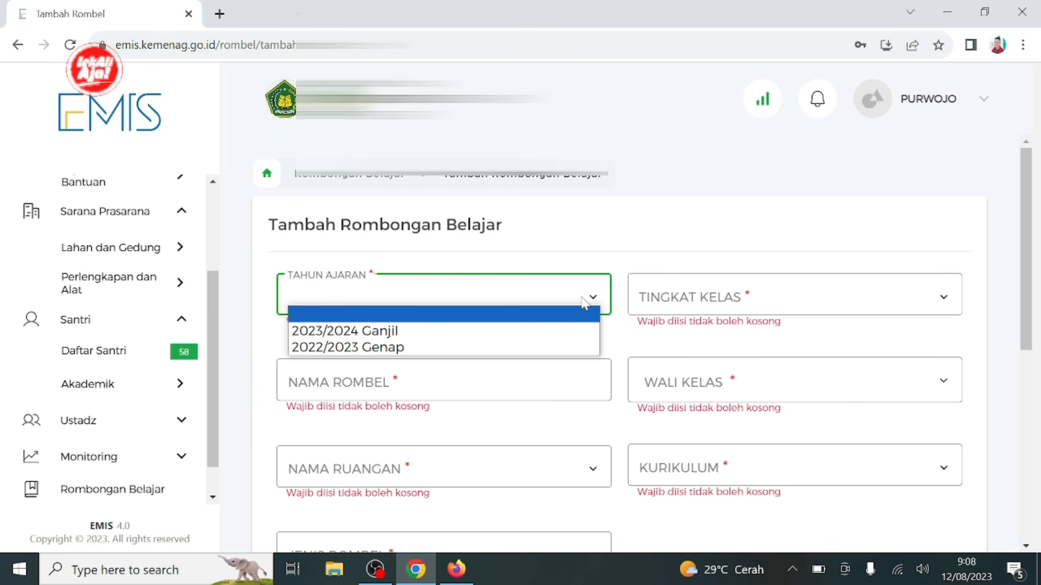
click(556, 348)
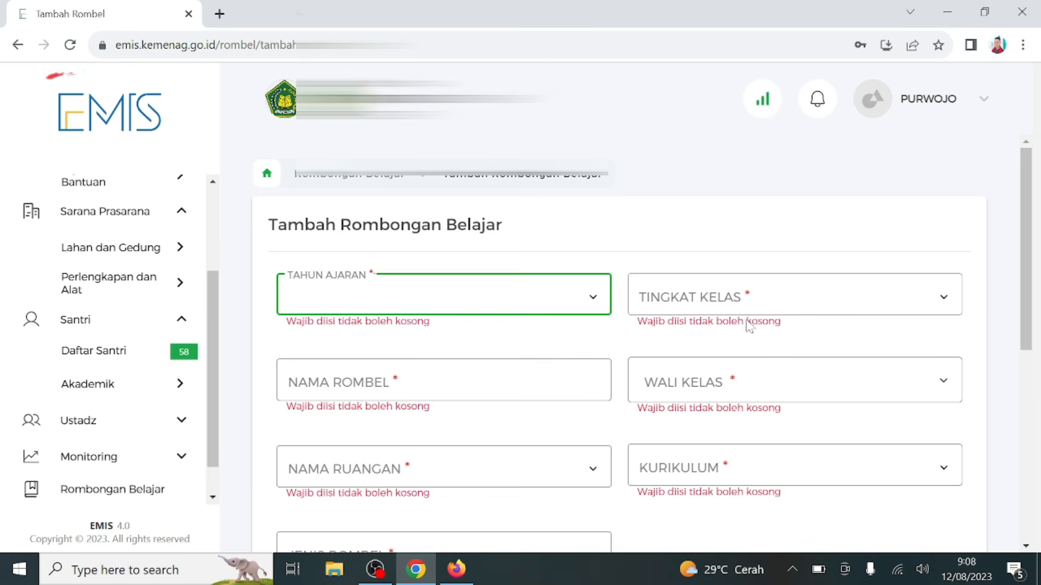
click(832, 303)
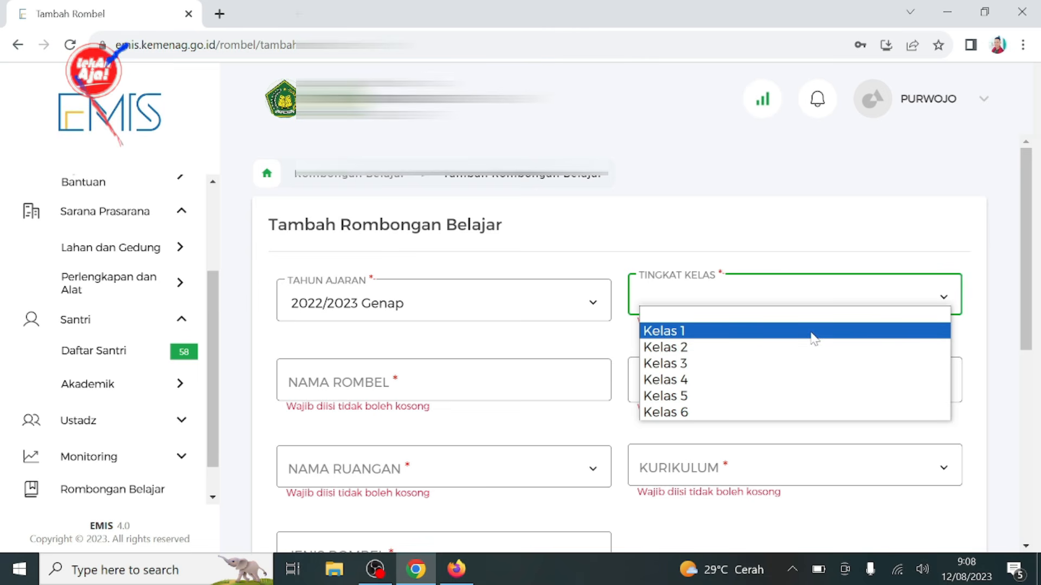
click(813, 331)
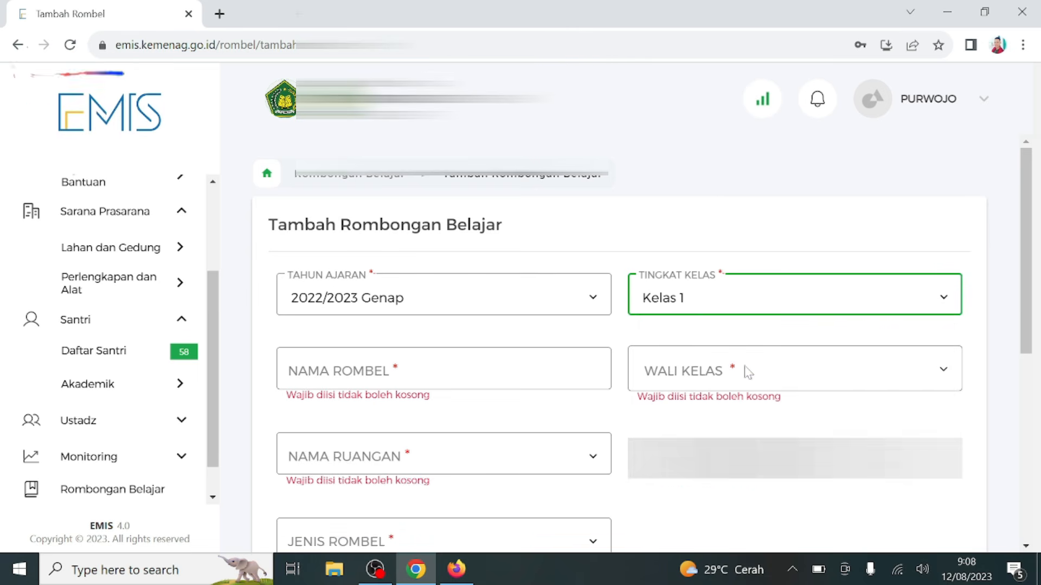
Check the available Tingkat Kelas options, keeping Kelas 1 selected.
click(808, 303)
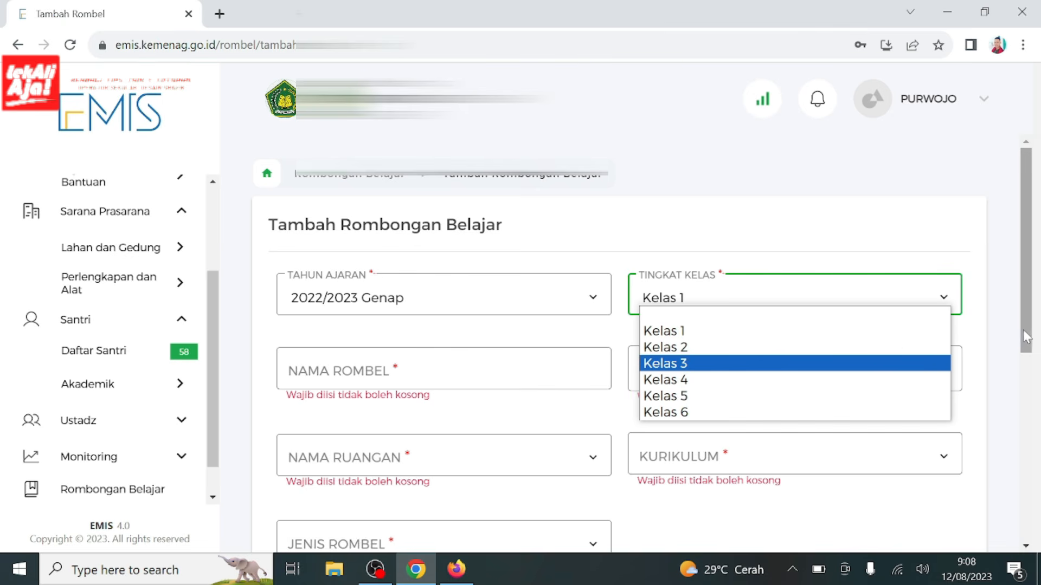
drag(1022, 329, 1023, 360)
click(954, 245)
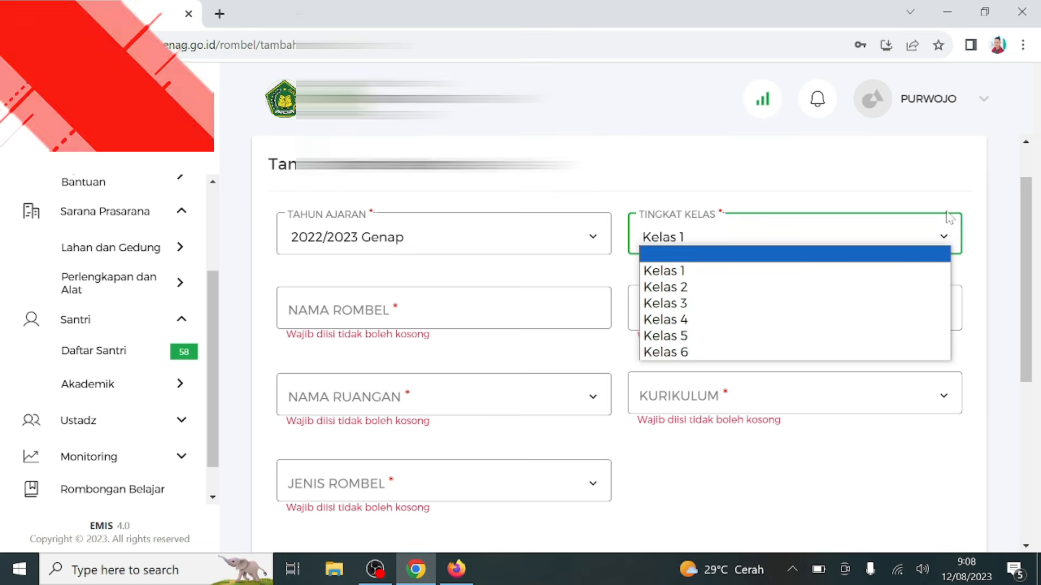
click(941, 232)
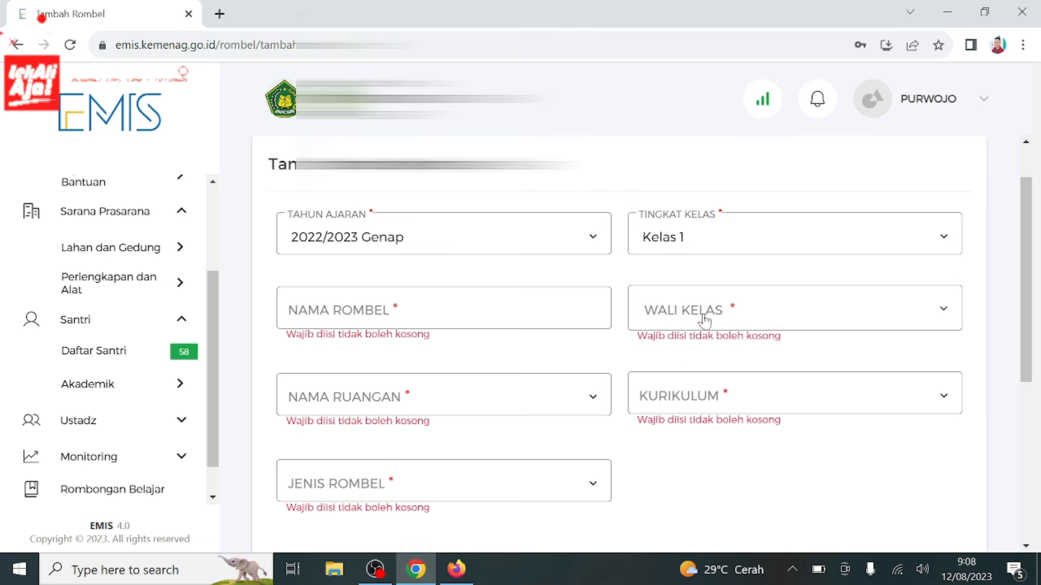
Enter 1 as the Nama Rombel, with Nama Ruangan KELAS 1 and Jenis Rombel Kelas.
key(Tab)
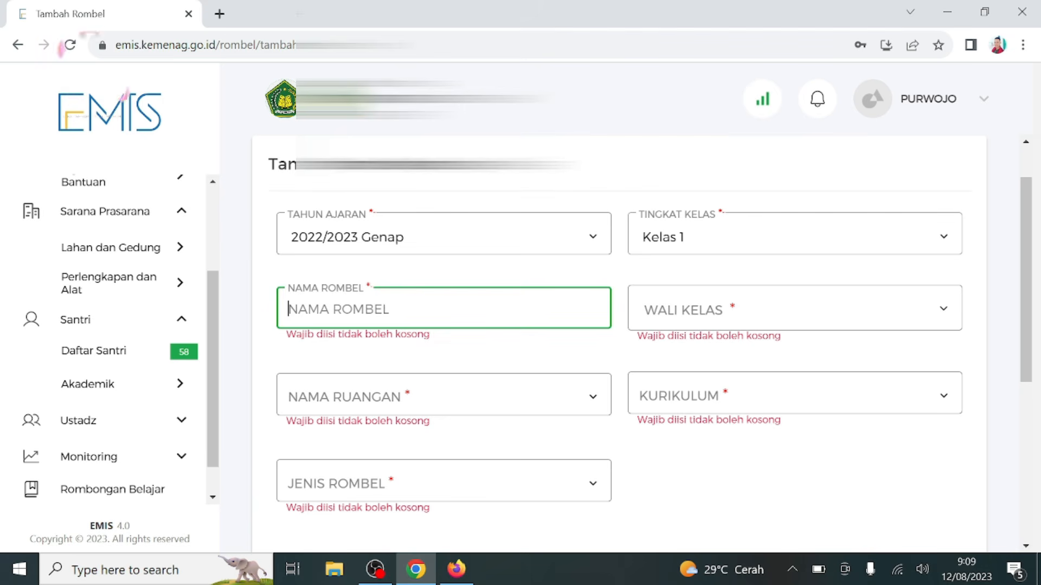
text(1)
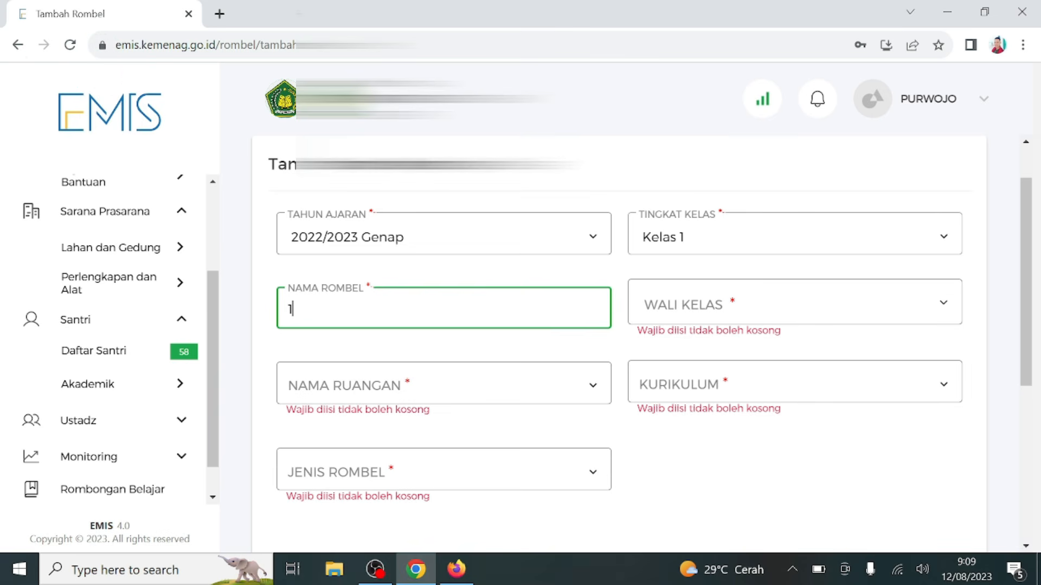
click(546, 397)
click(538, 425)
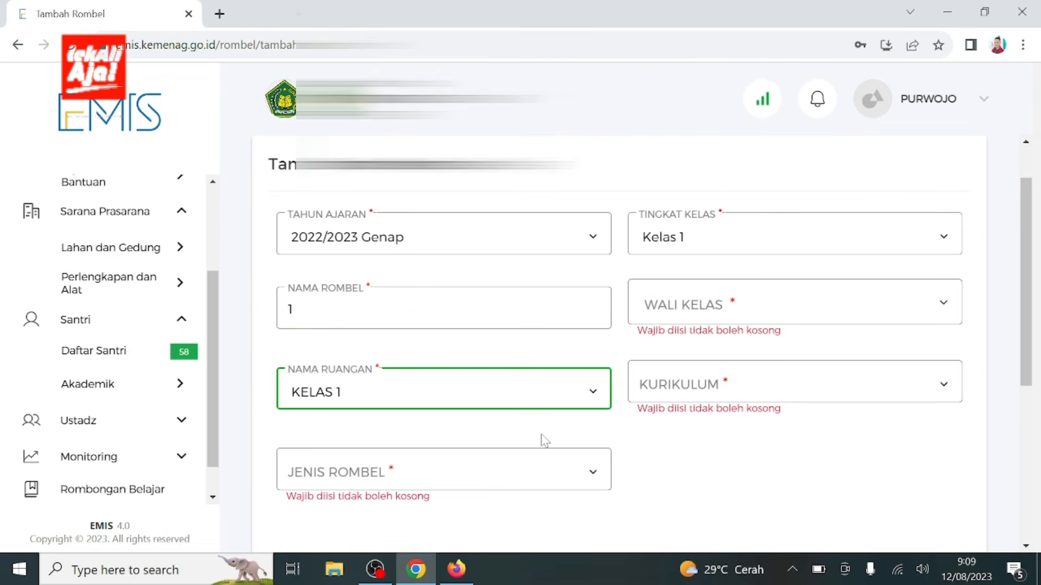
click(588, 474)
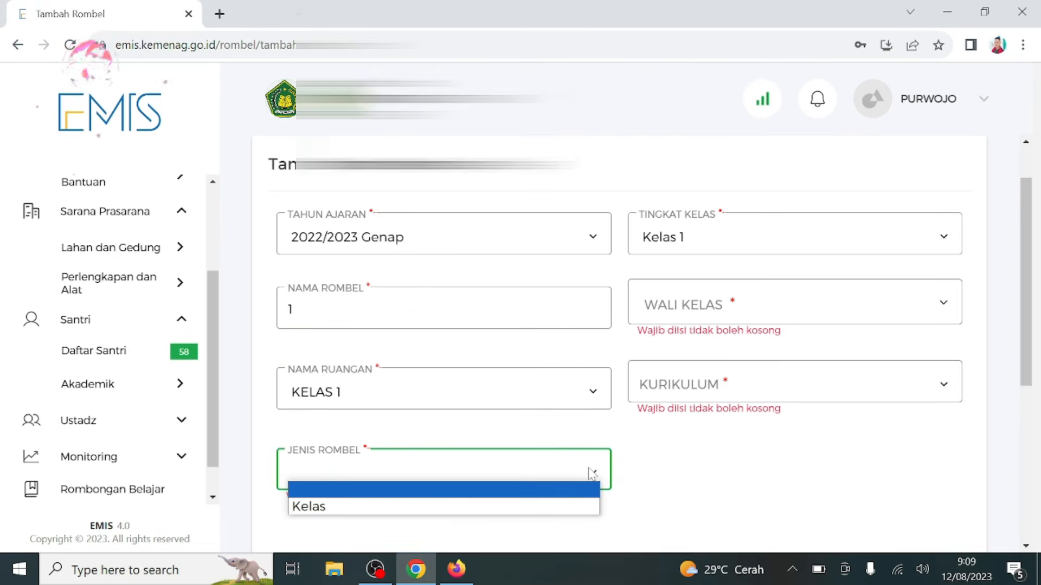
click(582, 503)
Assign the first listed teacher as Wali Kelas and choose a Kurikulum for the rombel.
click(791, 303)
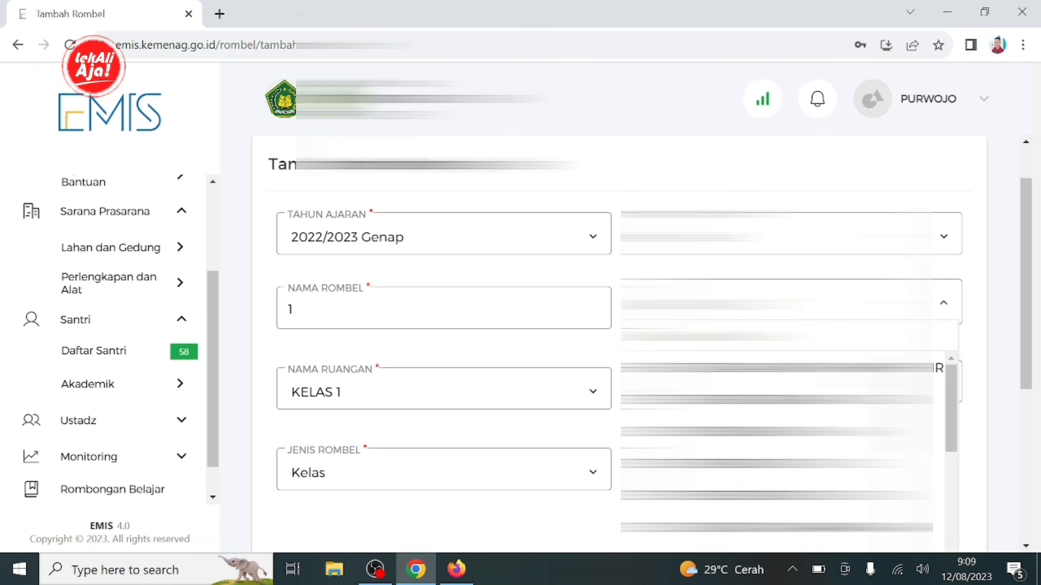
click(780, 368)
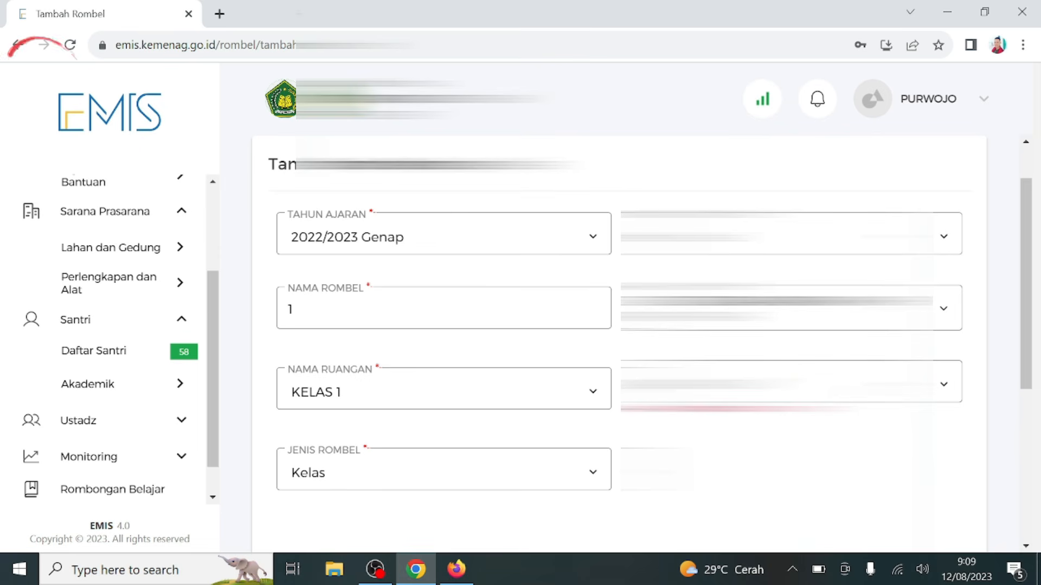
click(781, 383)
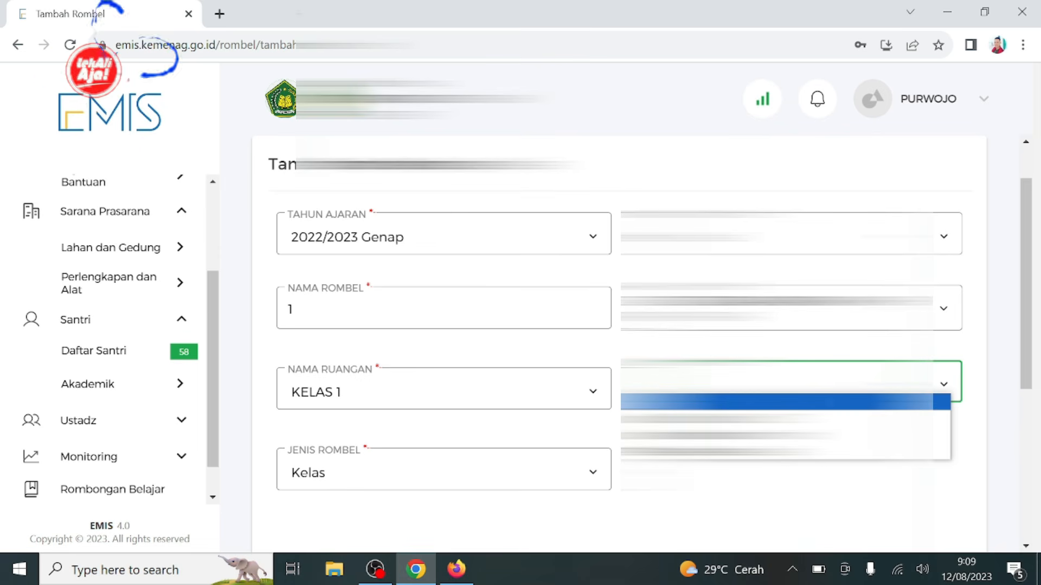
click(1039, 316)
drag(1025, 317, 1019, 394)
Open the student selection for the rombel, select all listed students and close it without adding them.
click(922, 411)
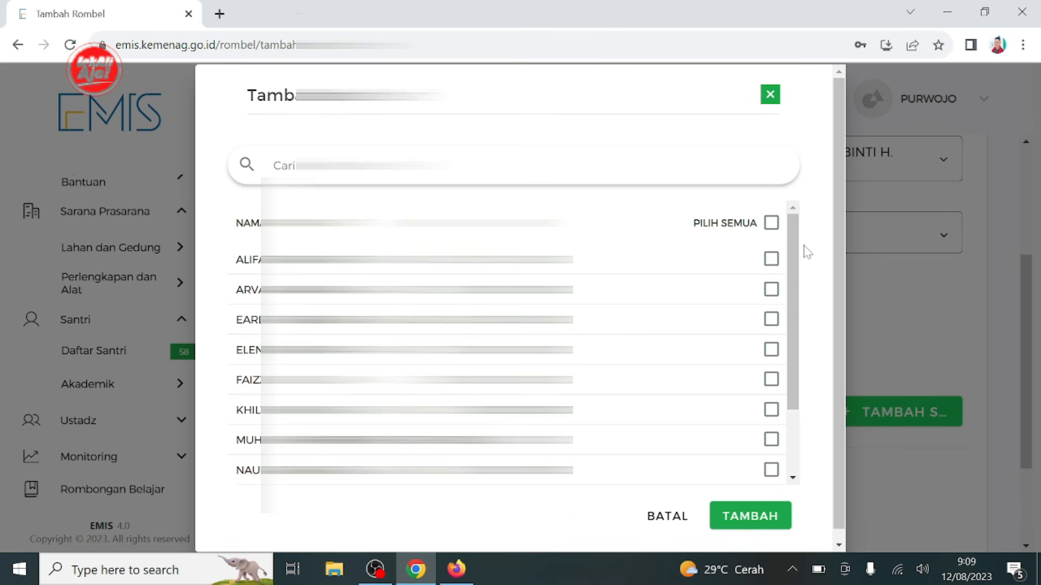
mouse_move(794, 248)
mouse_down()
mouse_move(789, 349)
mouse_move(787, 243)
mouse_move(792, 283)
mouse_move(788, 234)
mouse_move(787, 287)
mouse_move(798, 238)
mouse_move(797, 324)
mouse_move(799, 223)
mouse_move(802, 334)
mouse_move(801, 240)
mouse_up()
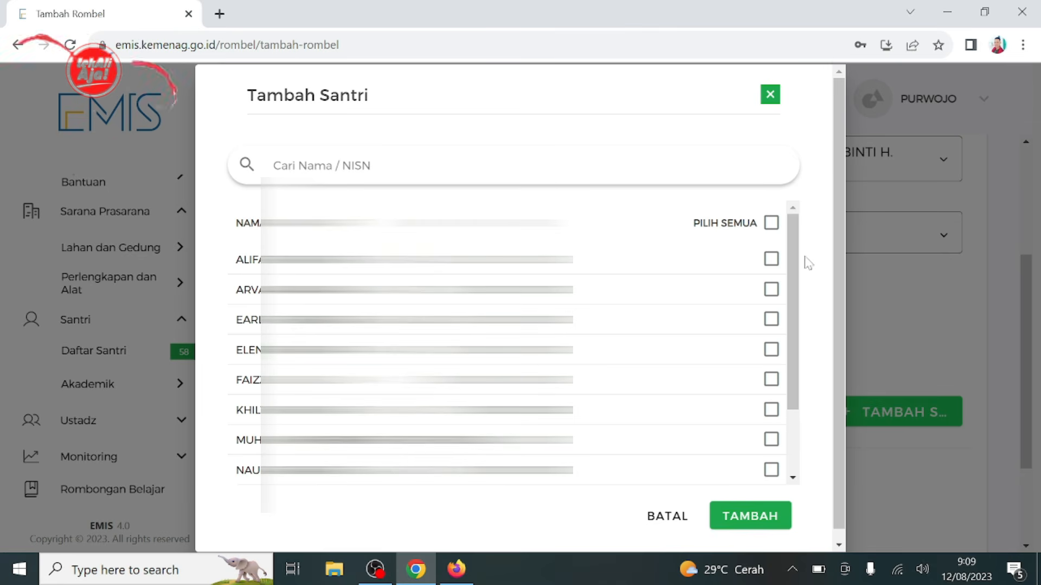
click(771, 224)
drag(799, 271, 790, 379)
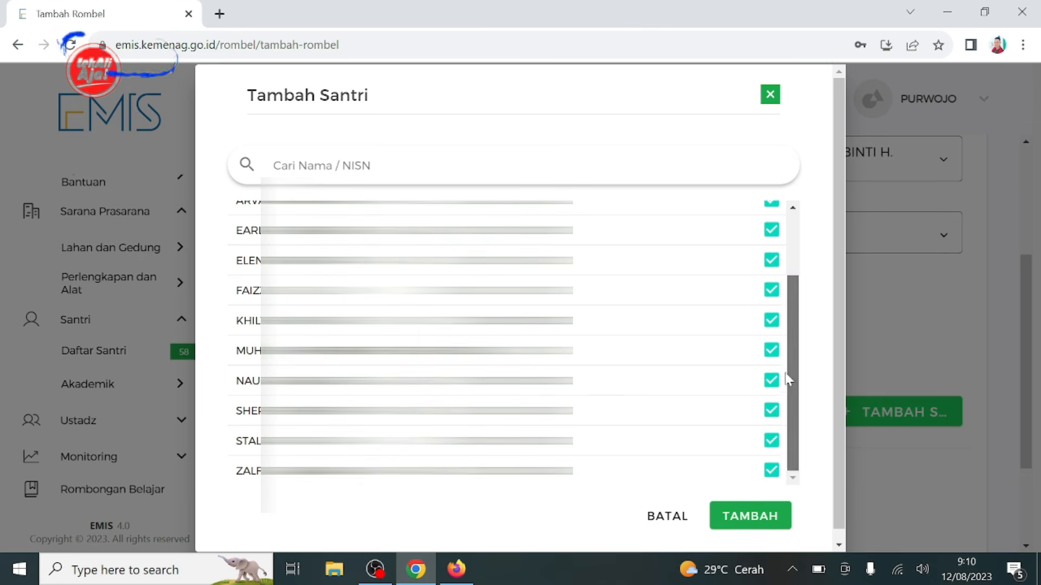
click(771, 96)
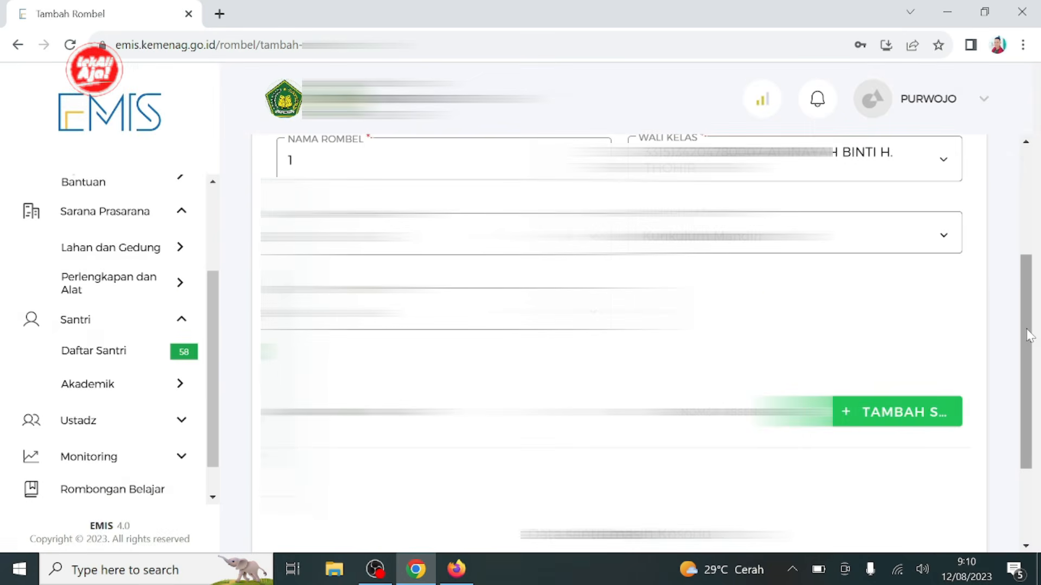
Change the rombel's Tingkat Kelas to Kelas 6 and reselect the same Kurikulum.
drag(1029, 332, 1028, 193)
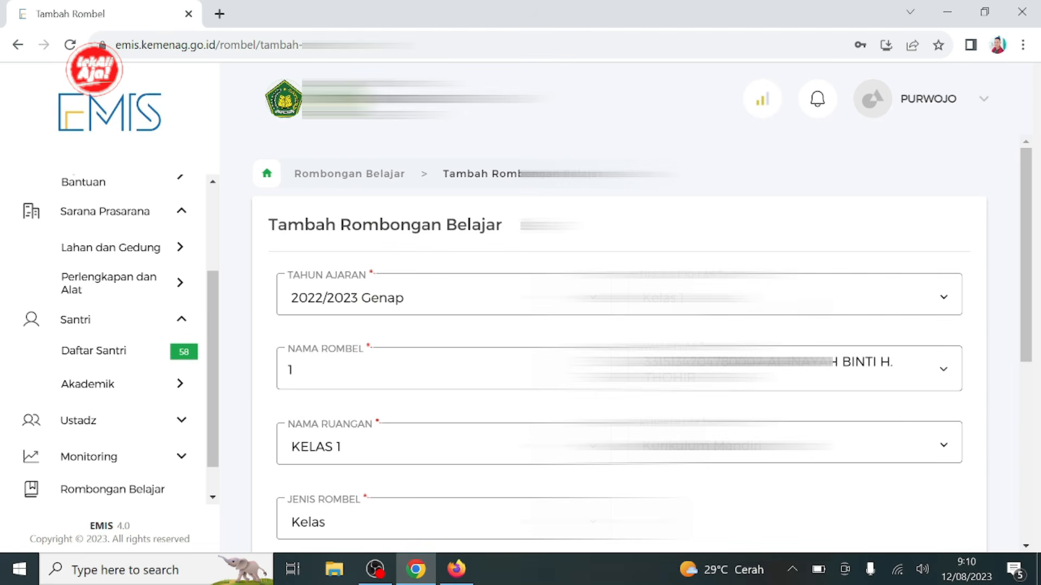
click(731, 297)
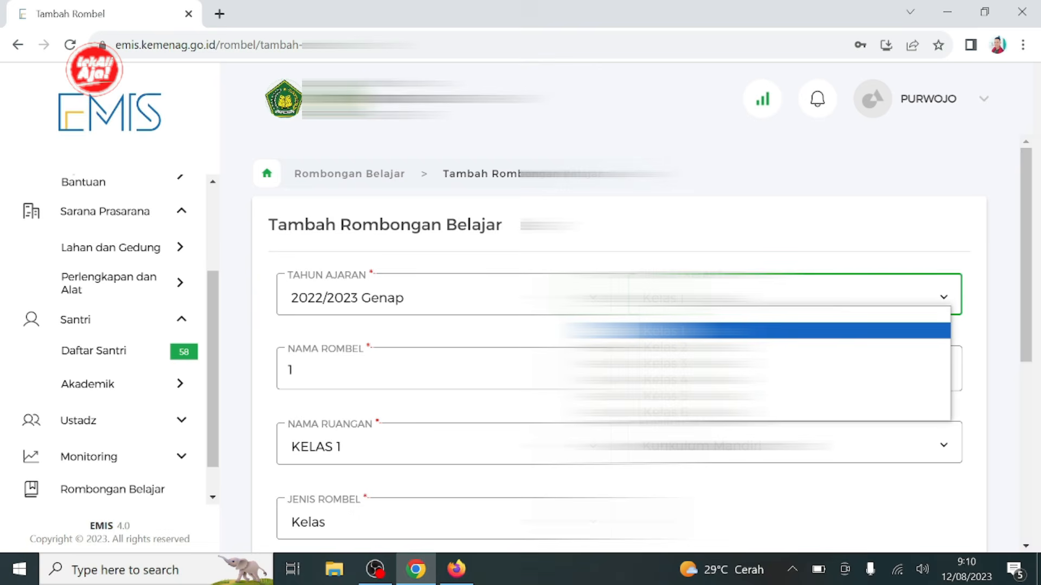
click(833, 312)
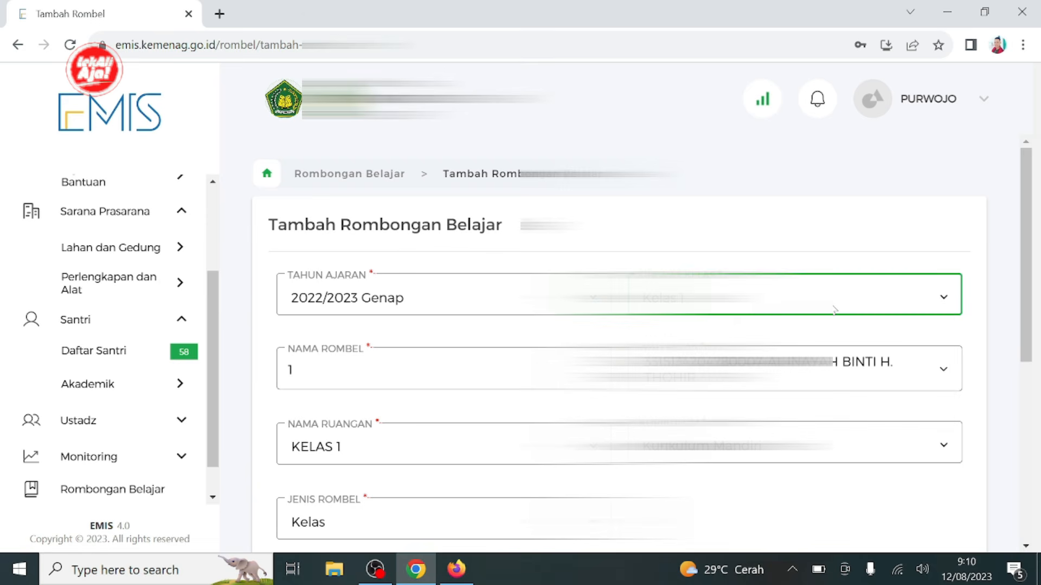
click(835, 310)
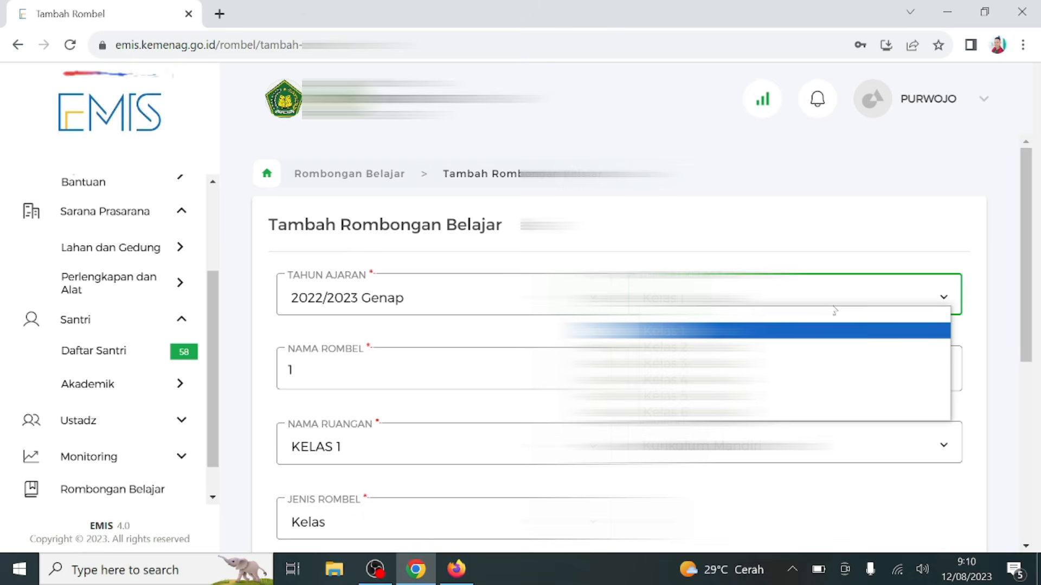
click(833, 408)
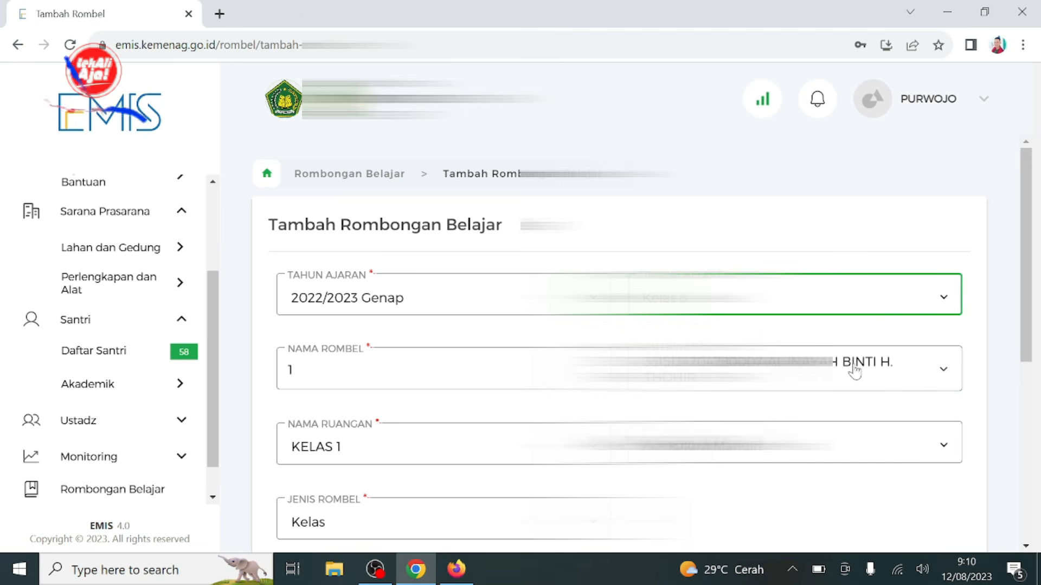
click(922, 452)
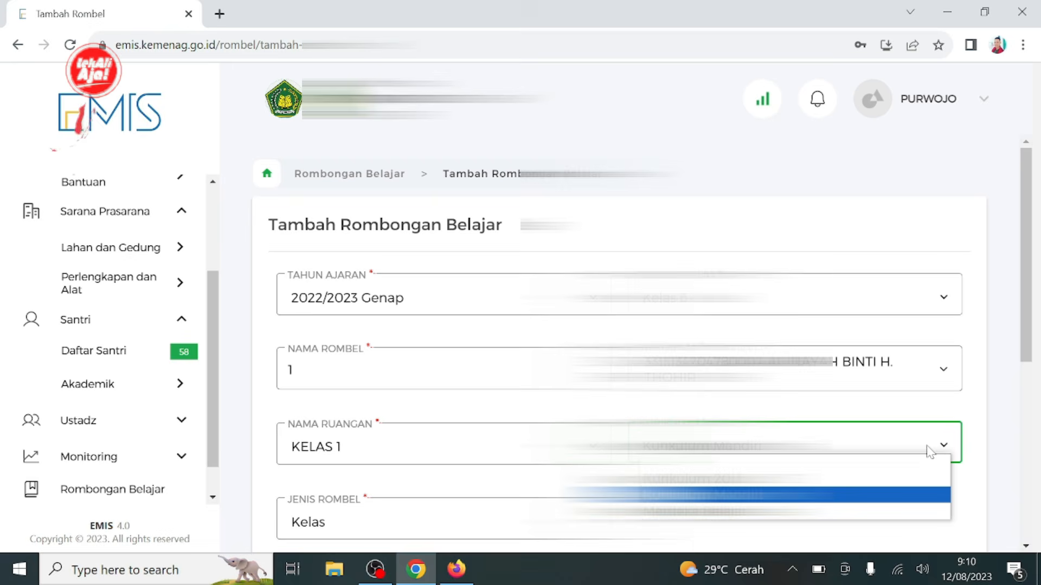
click(883, 487)
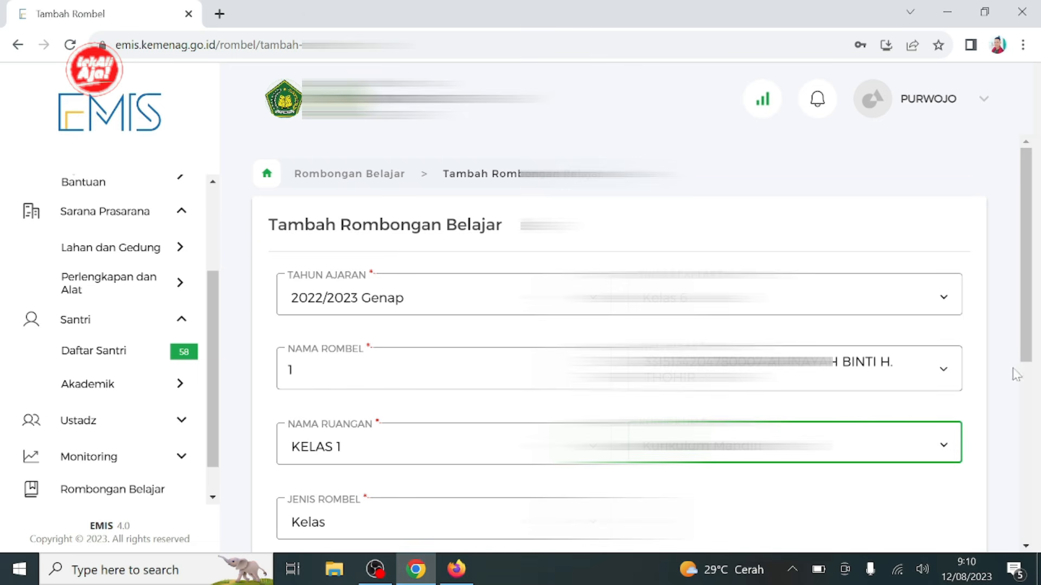
Set the rombel's Nama Ruangan to KELAS 4.
scroll(1023, 377, down, 2)
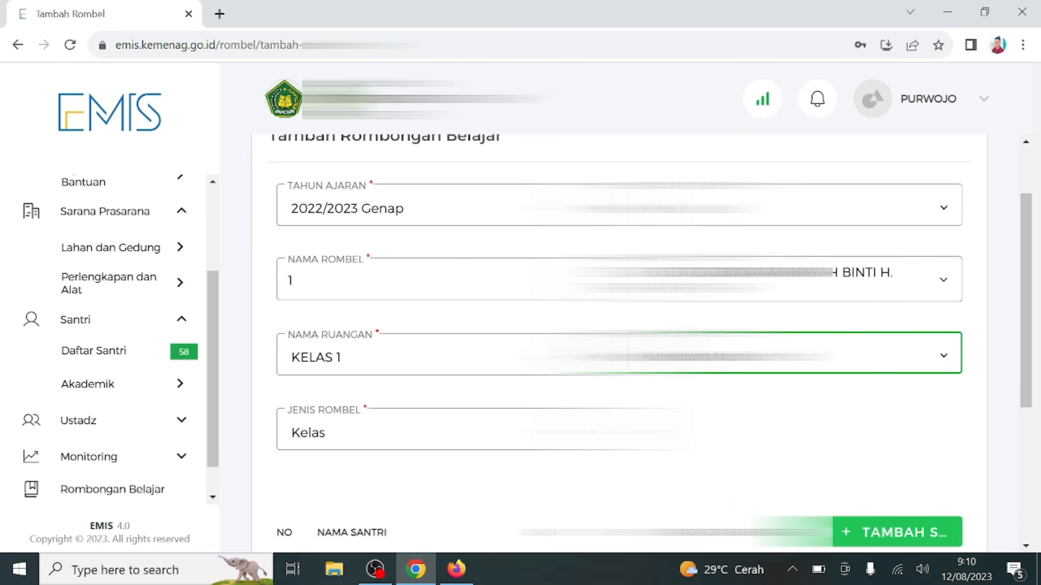
click(592, 357)
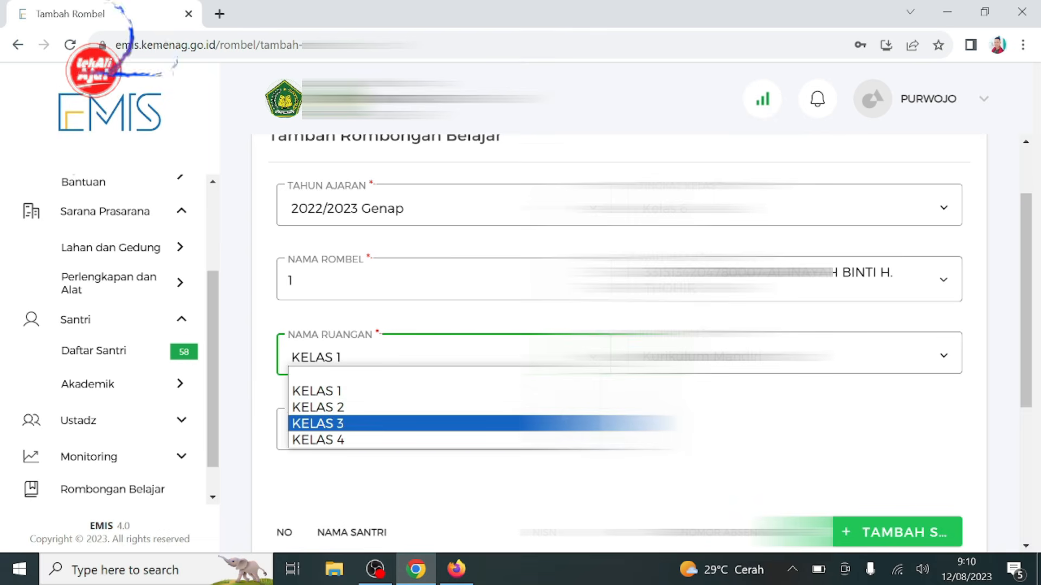
click(380, 440)
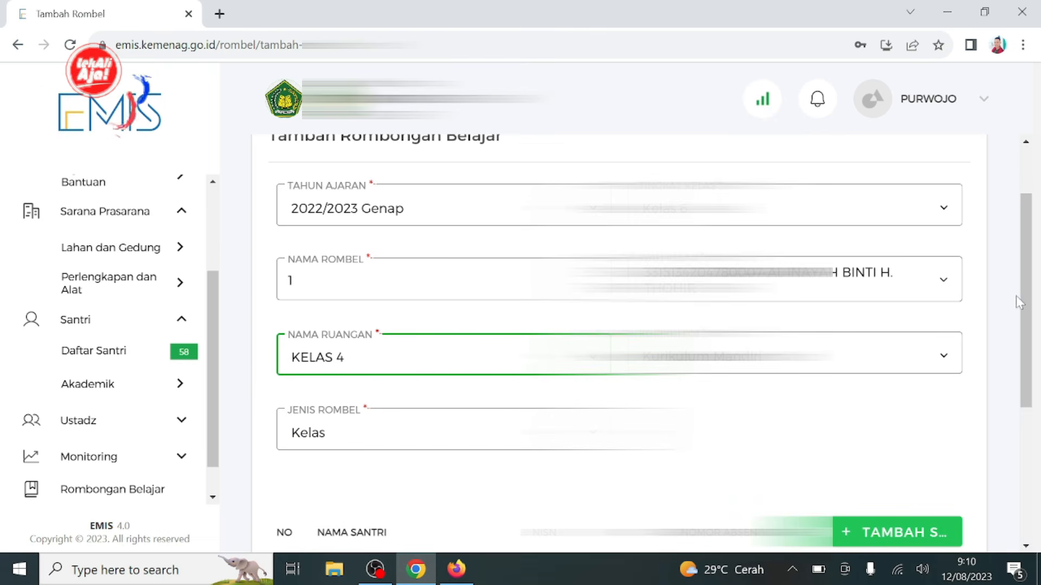
Check which students can be added to the Kelas 6 rombel and close the student selection.
drag(1017, 298, 1017, 361)
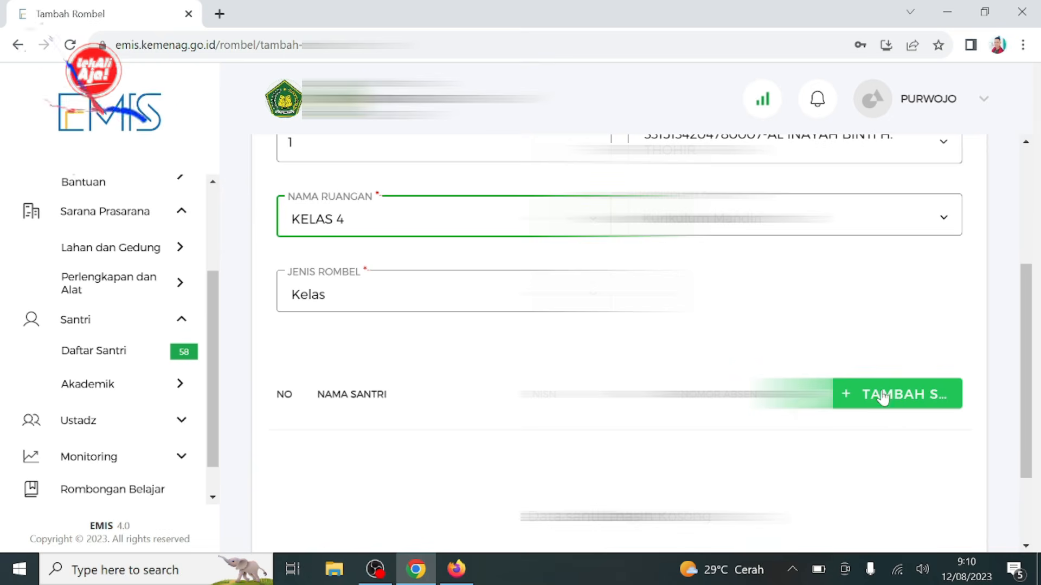
click(880, 399)
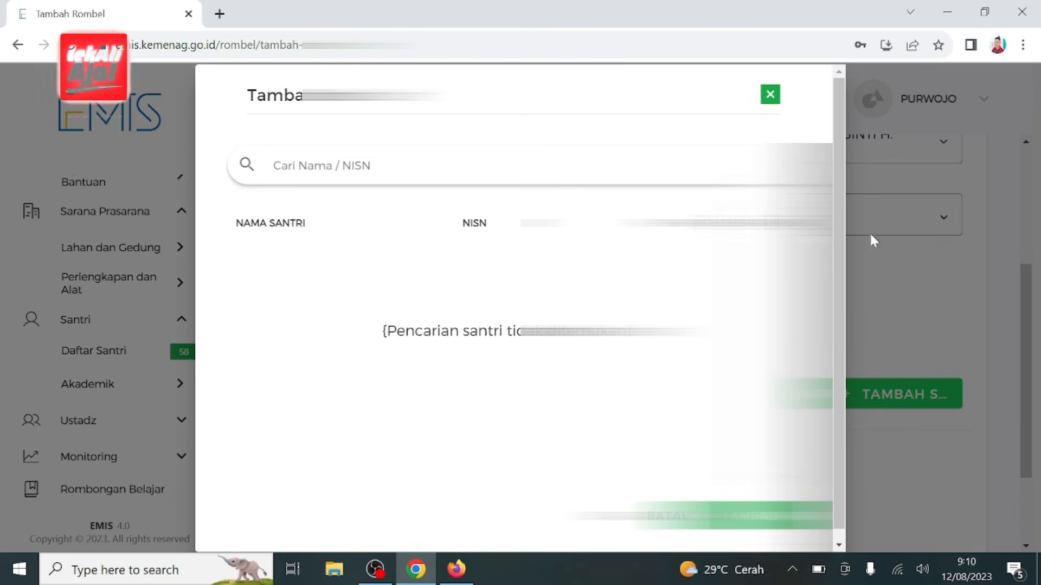
click(771, 96)
Set the rombel's Tingkat Kelas to Kelas 1 and reselect KELAS 4 as the Nama Ruangan.
scroll(1030, 263, up, 2)
scroll(1035, 264, up, 2)
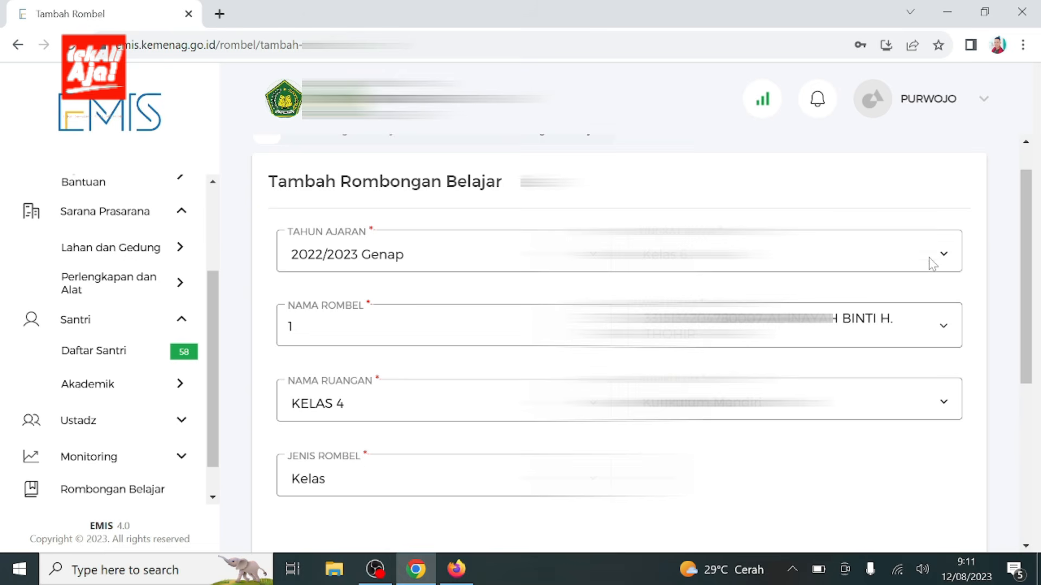
click(932, 264)
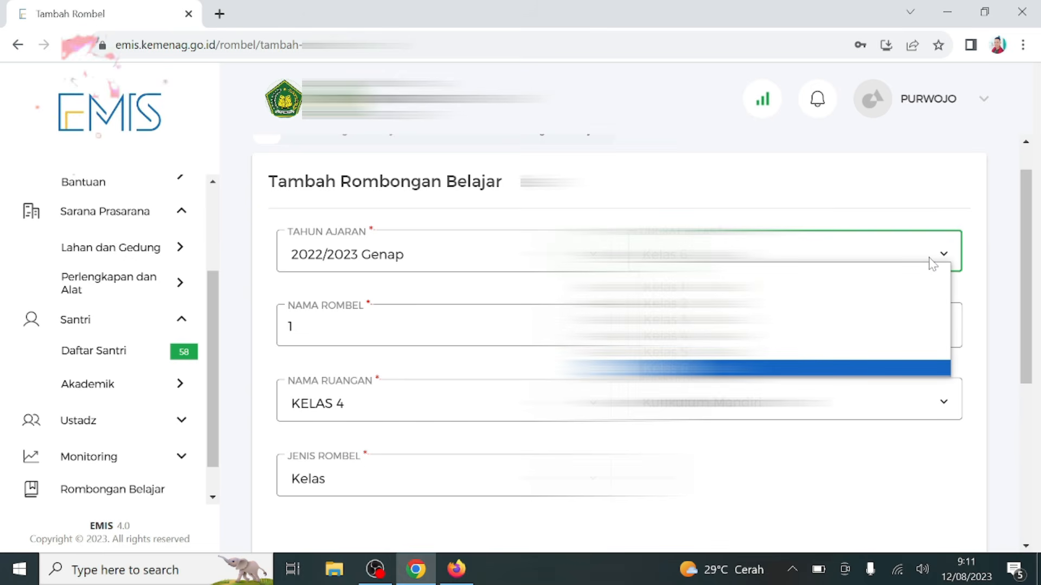
click(928, 293)
click(347, 407)
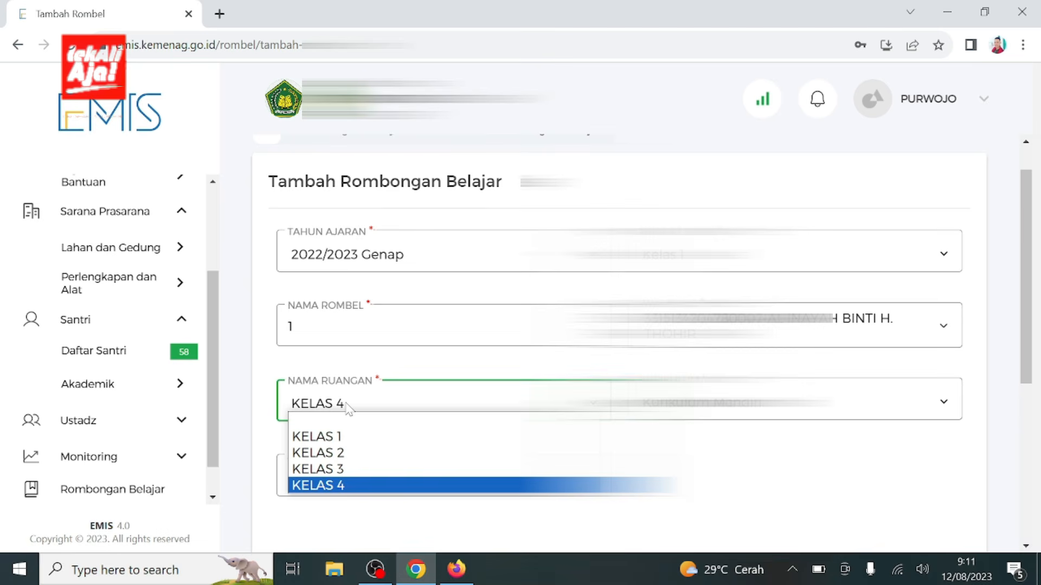
click(495, 485)
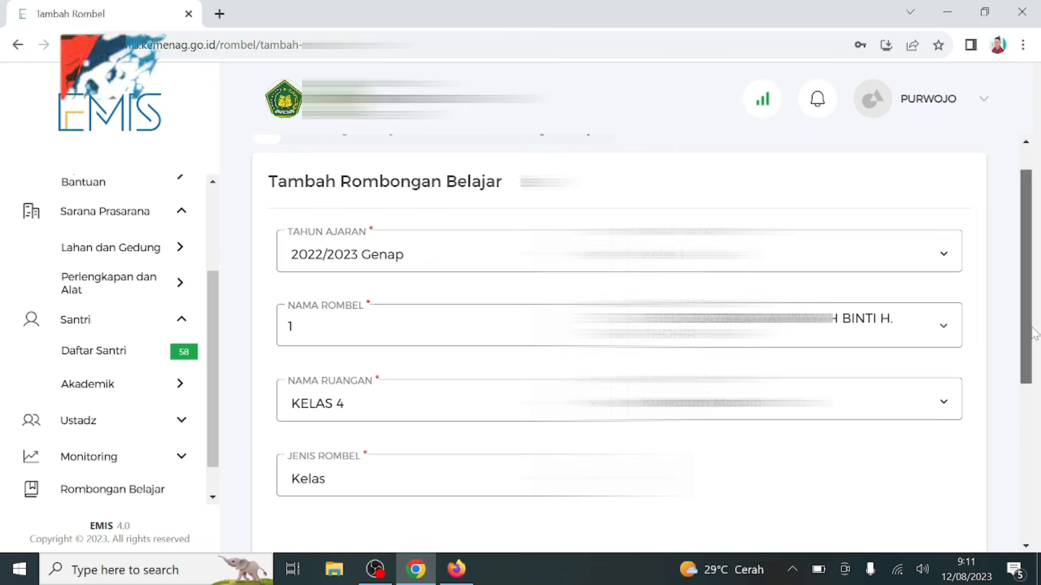
Check which students can be added to the Kelas 1 rombel and close the student selection without adding any.
scroll(923, 428, down, 3)
click(903, 394)
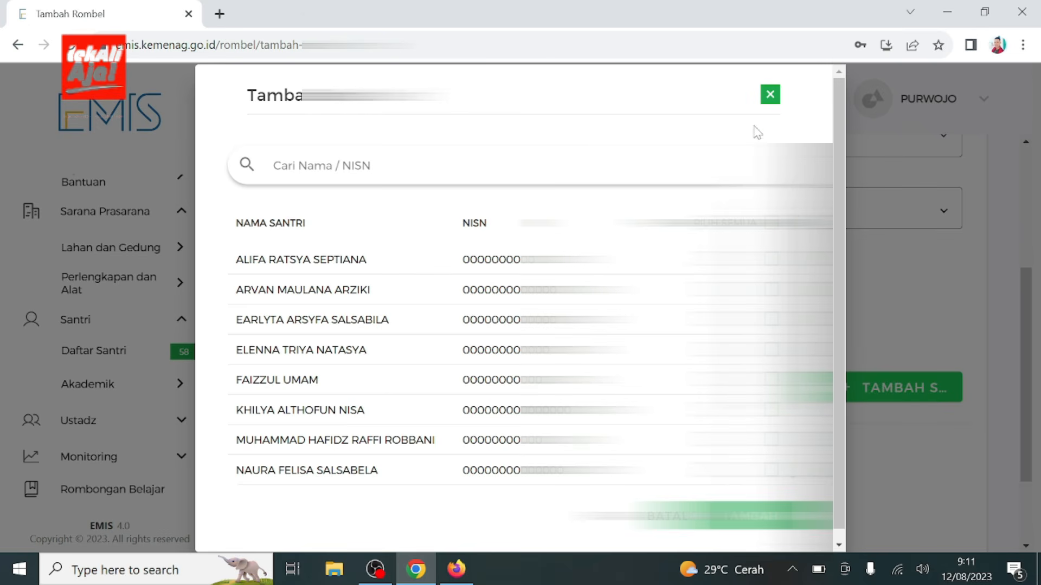
click(769, 96)
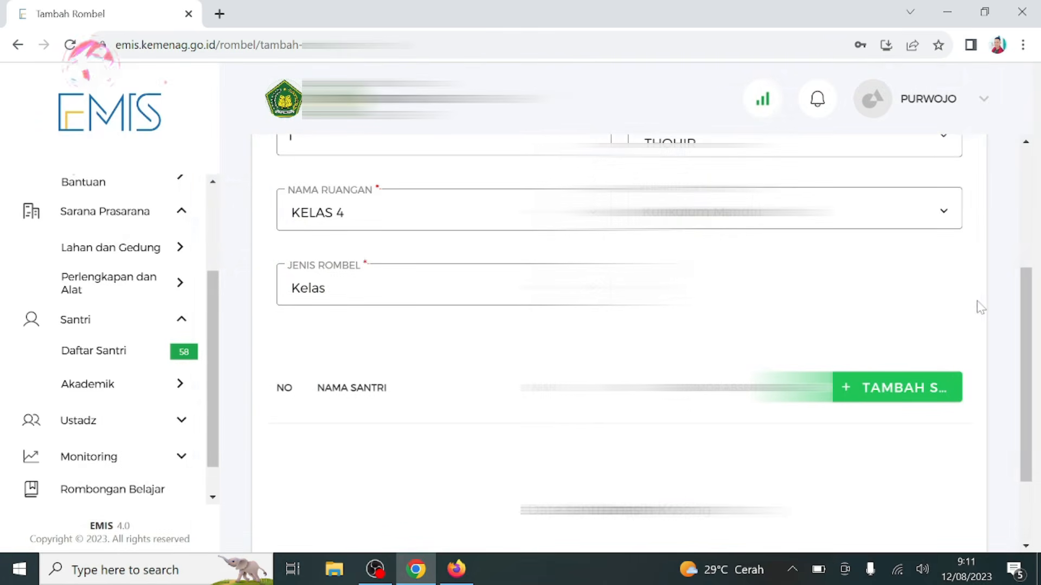
Set the rombel's Nama Ruangan to KELAS 1.
scroll(942, 242, up, 3)
click(883, 210)
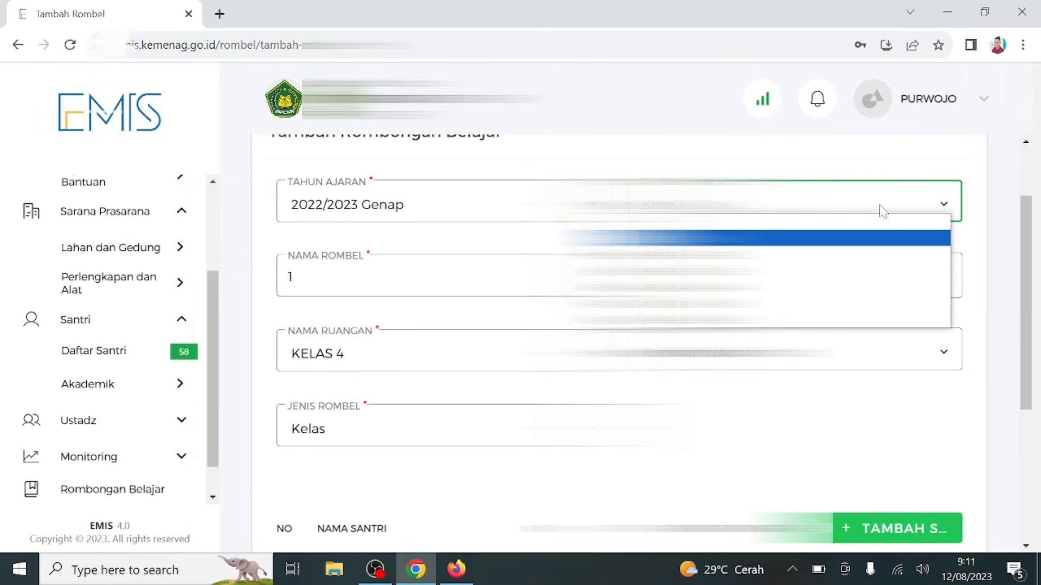
click(477, 352)
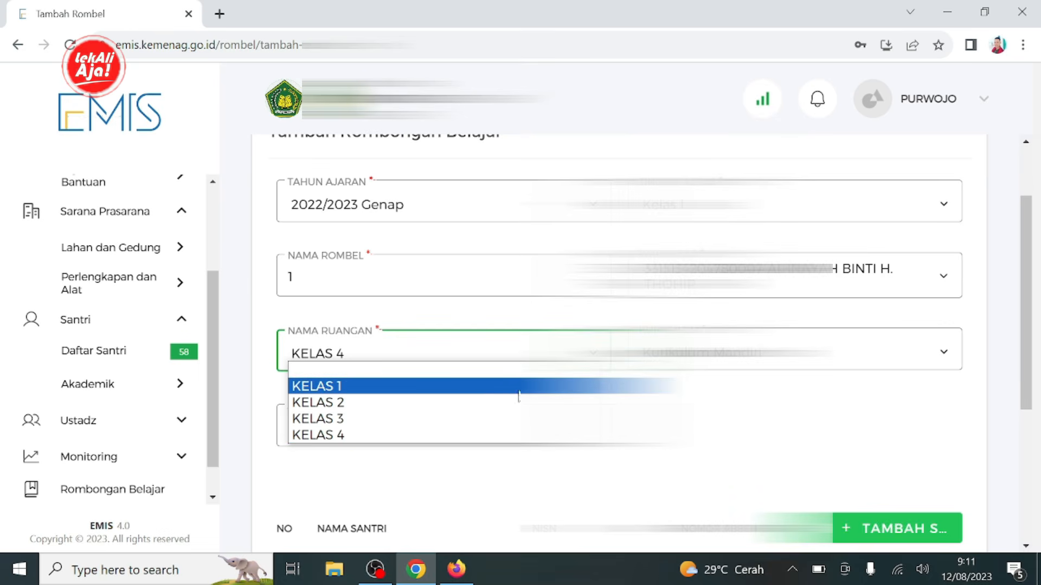
click(484, 386)
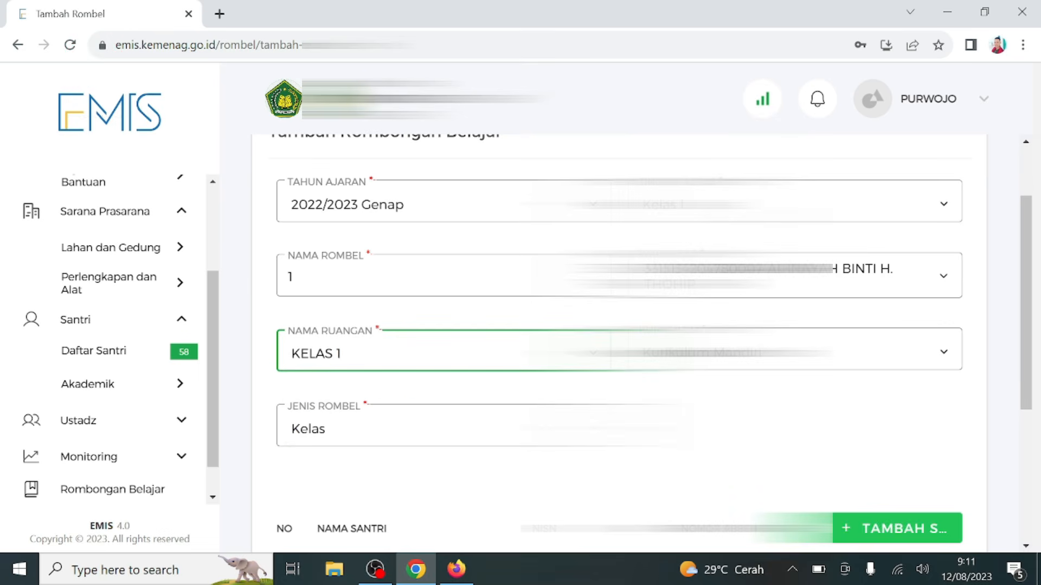
Try a different Tingkat Kelas for the rombel, check which students can be added, and close the student selection.
click(883, 210)
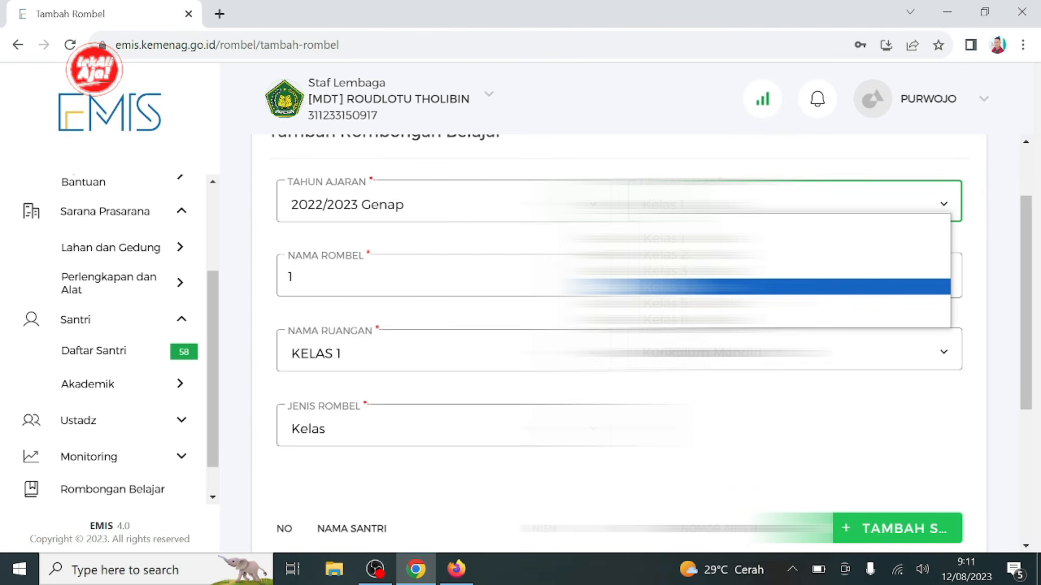
click(730, 303)
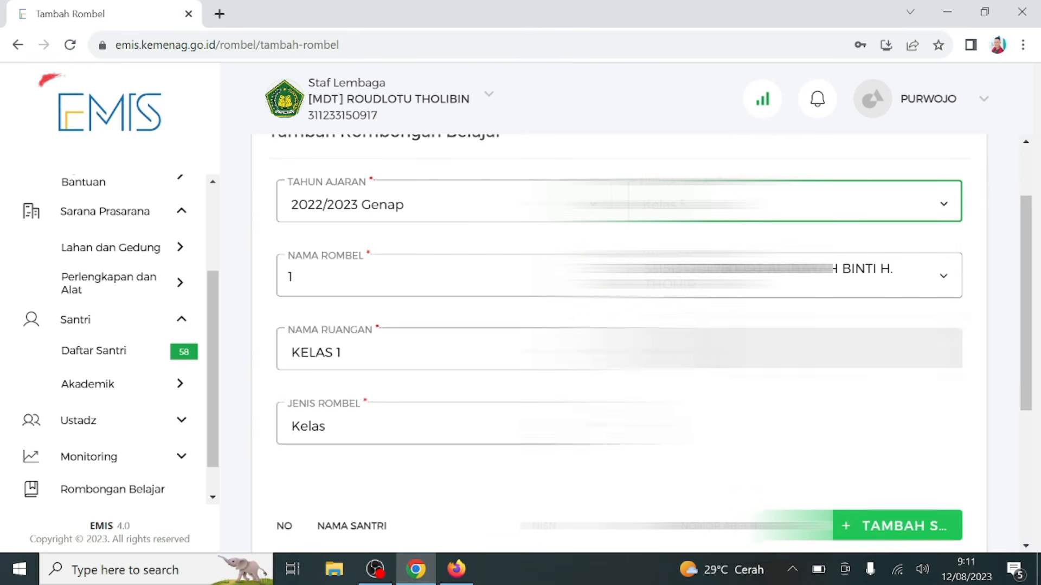
drag(1028, 391, 1028, 391)
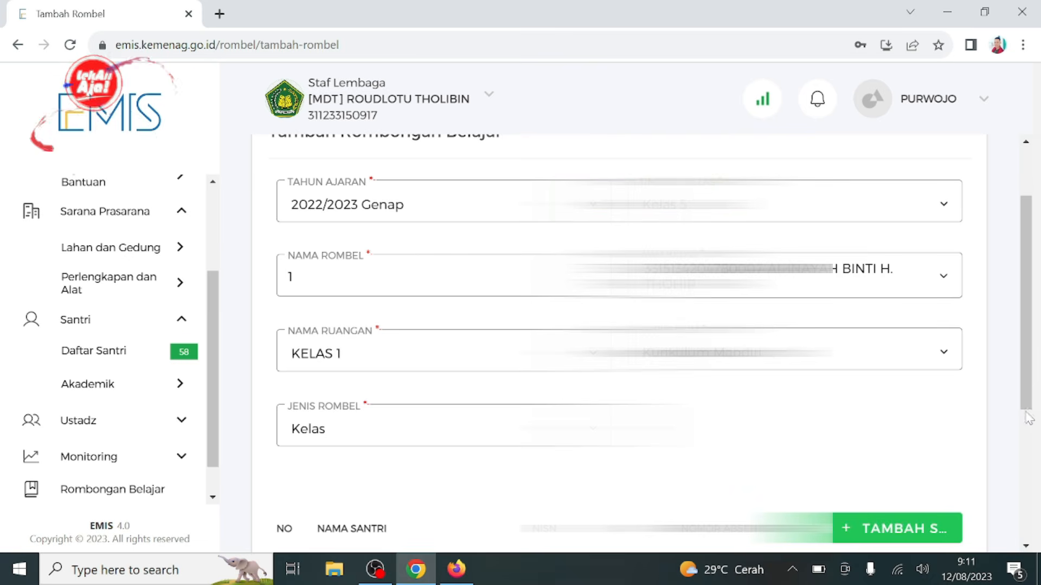
click(874, 529)
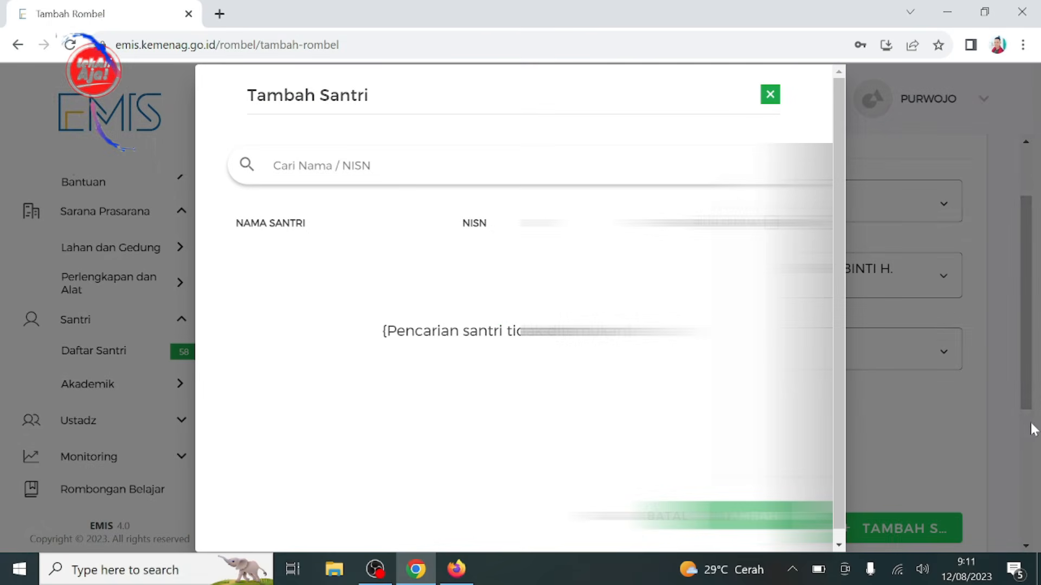
click(769, 95)
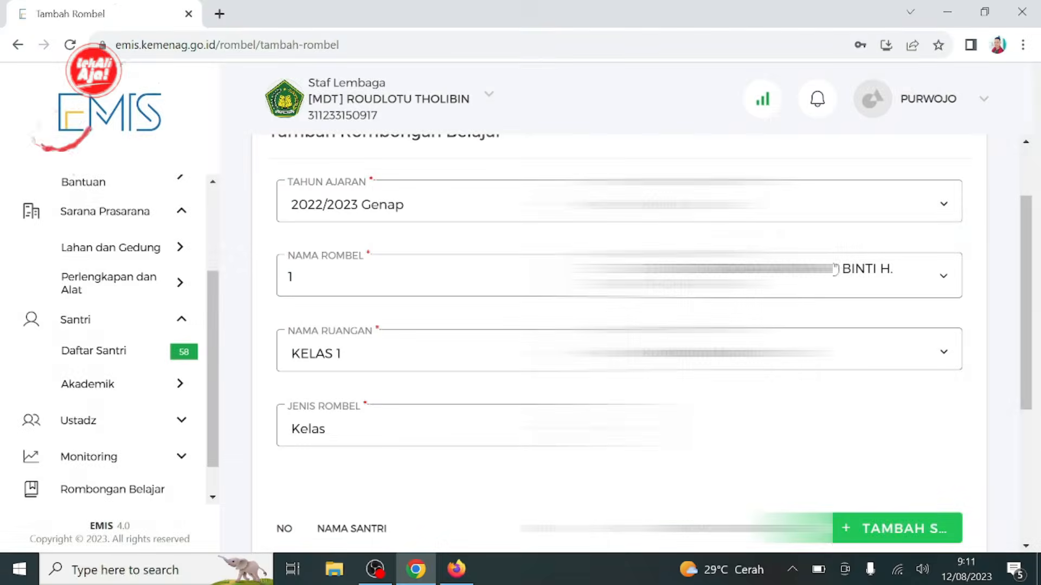
Change the rombel's Tingkat Kelas to Kelas 4, check that level's available students, and close the student selection.
click(930, 216)
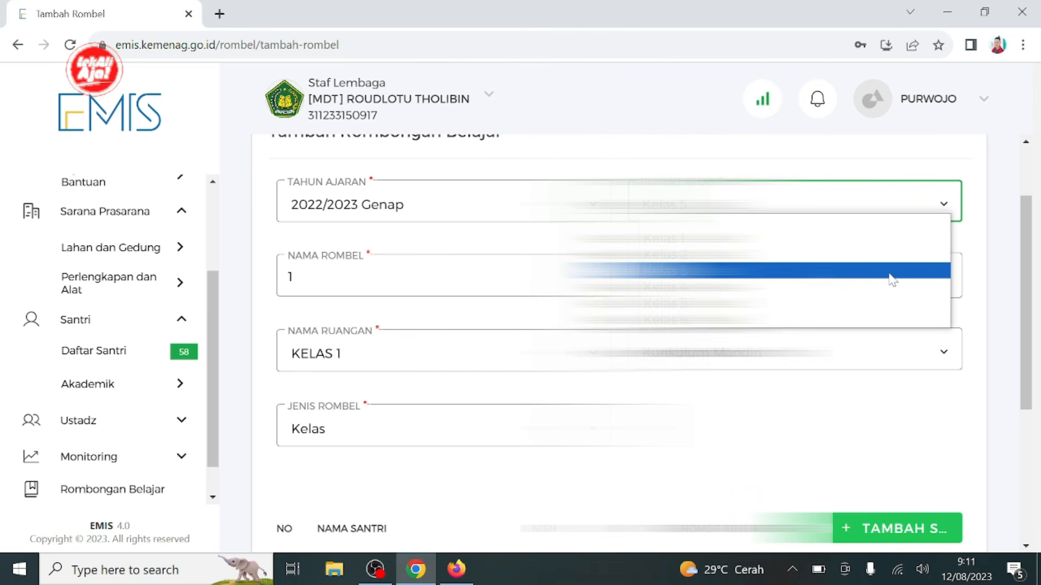
click(893, 296)
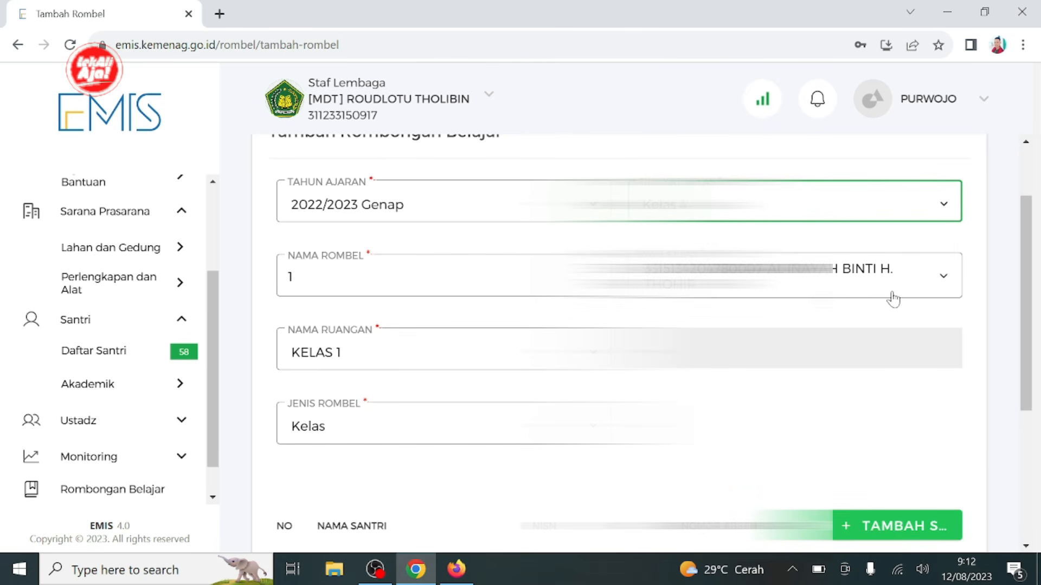
click(892, 524)
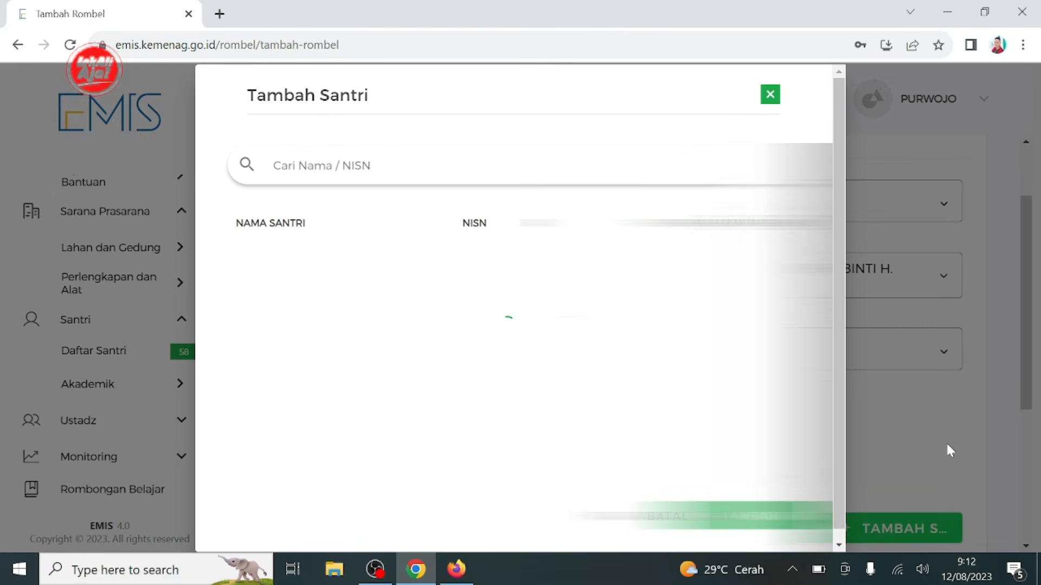
click(769, 95)
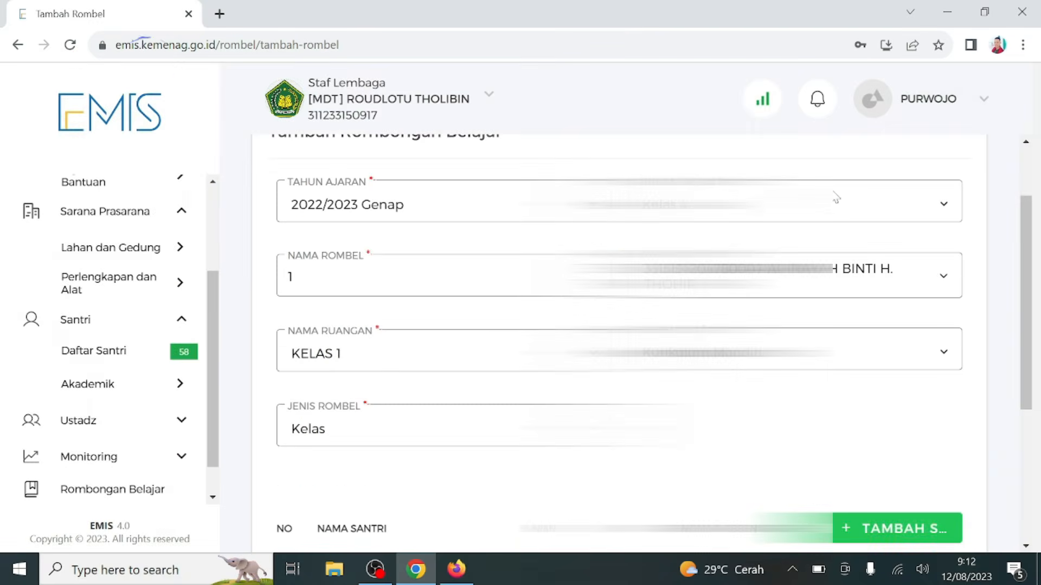
click(802, 204)
click(803, 205)
click(802, 205)
click(803, 205)
click(803, 205)
click(802, 204)
click(802, 204)
click(802, 204)
click(802, 204)
click(802, 204)
click(802, 205)
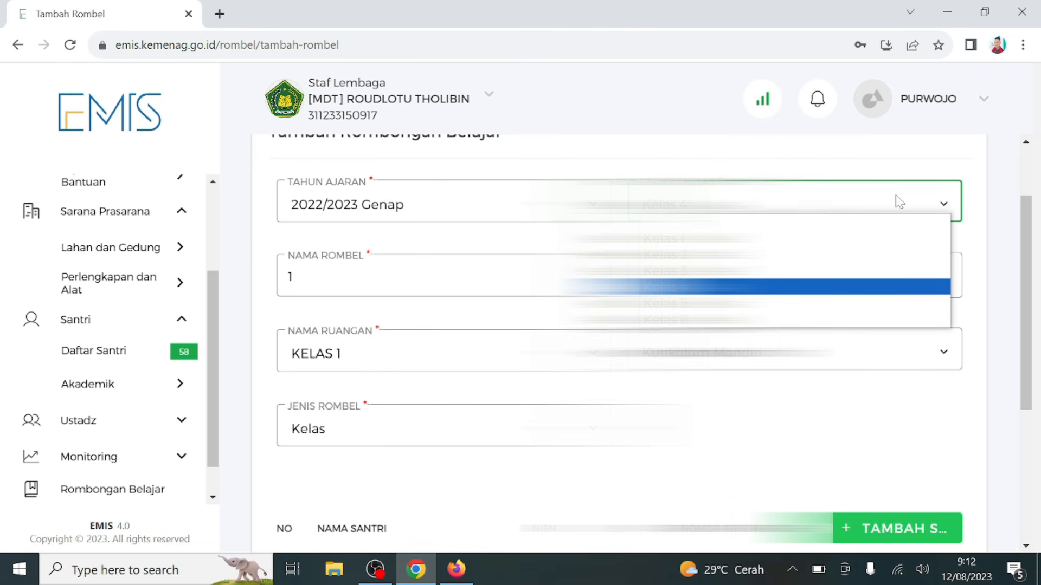
click(996, 164)
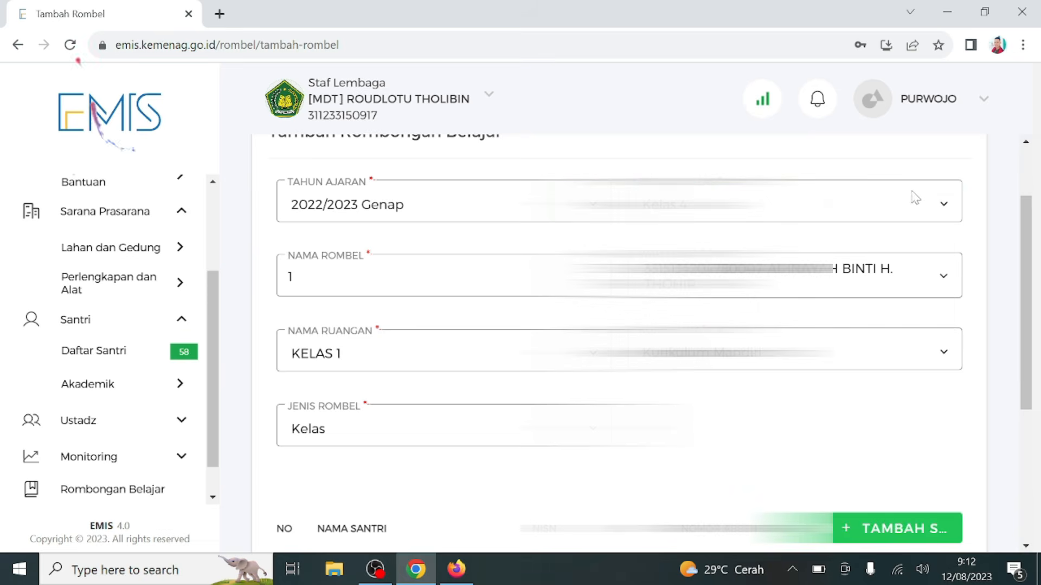
Set the rombel's Tingkat Kelas to Kelas 1 and add all of the listed students to it.
click(915, 198)
click(881, 240)
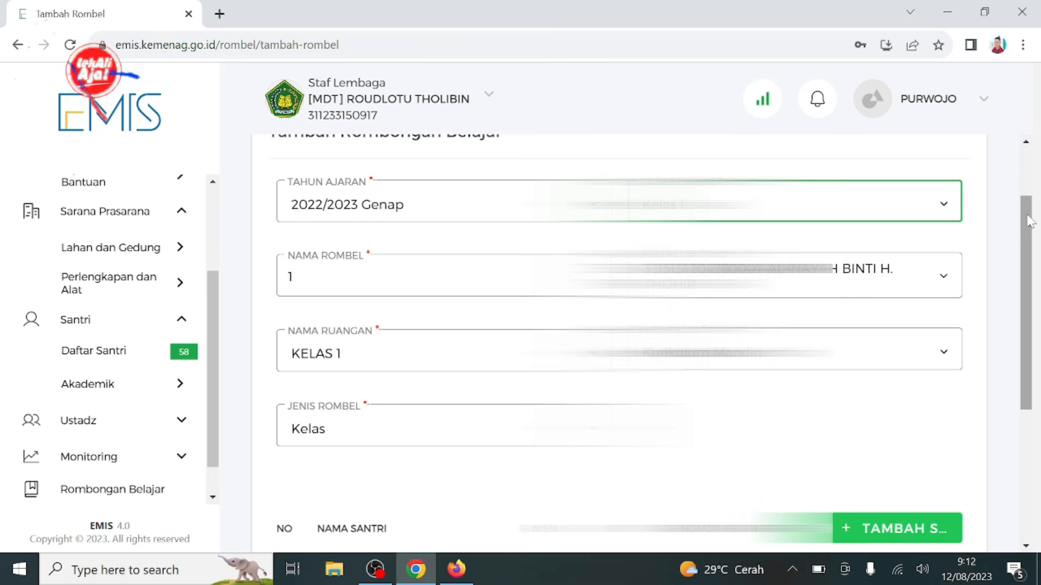
scroll(1030, 222, down, 2)
click(864, 411)
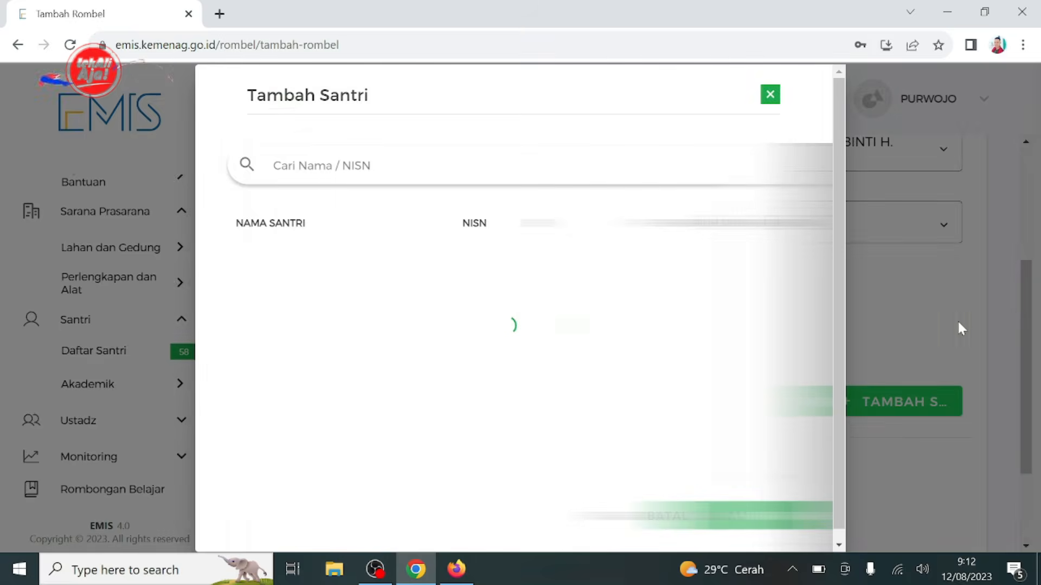
scroll(770, 341, down, 1)
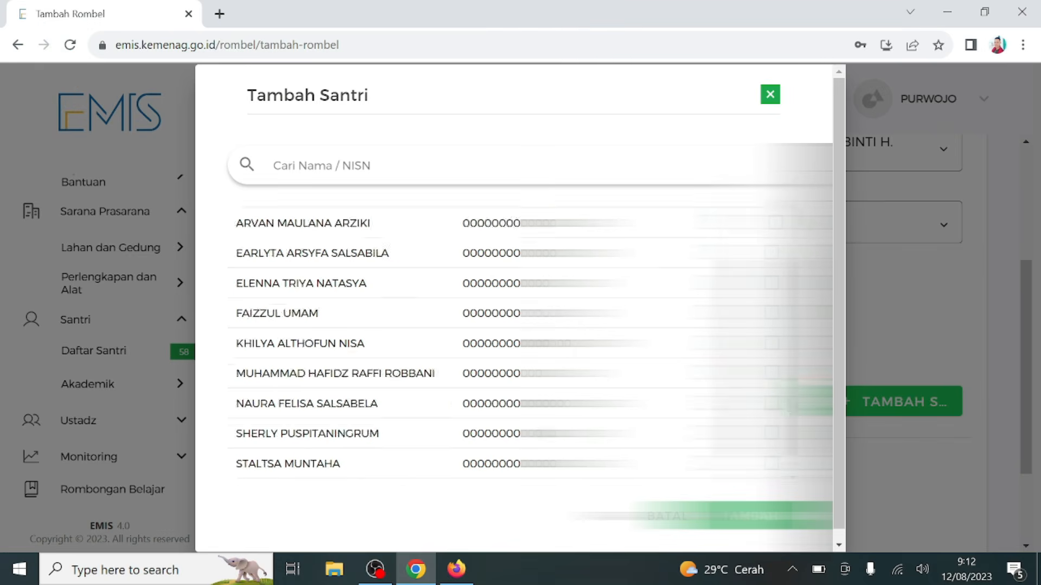
drag(792, 325, 792, 342)
scroll(795, 271, up, 2)
click(771, 223)
scroll(789, 239, down, 2)
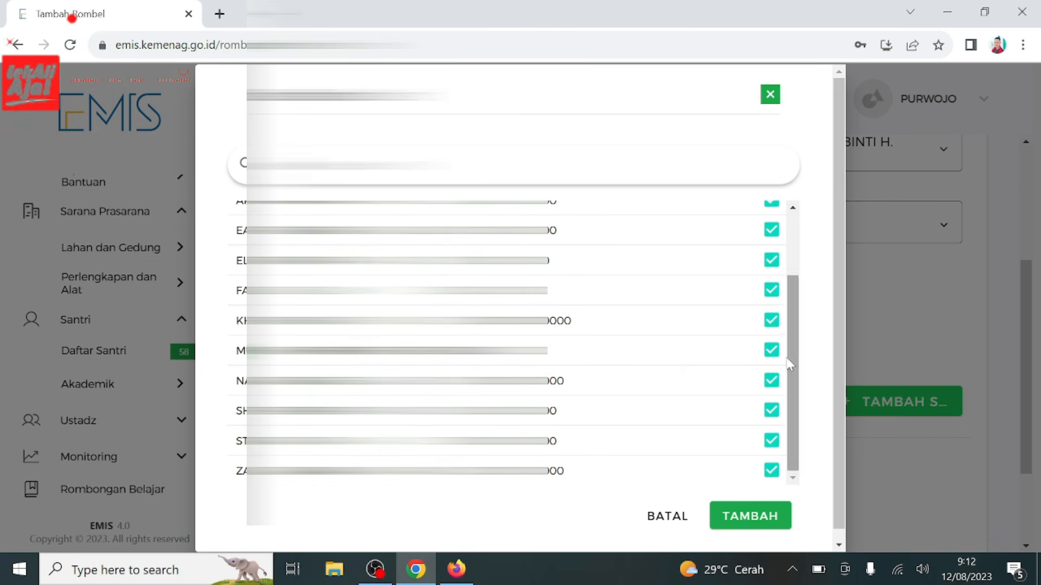
click(733, 516)
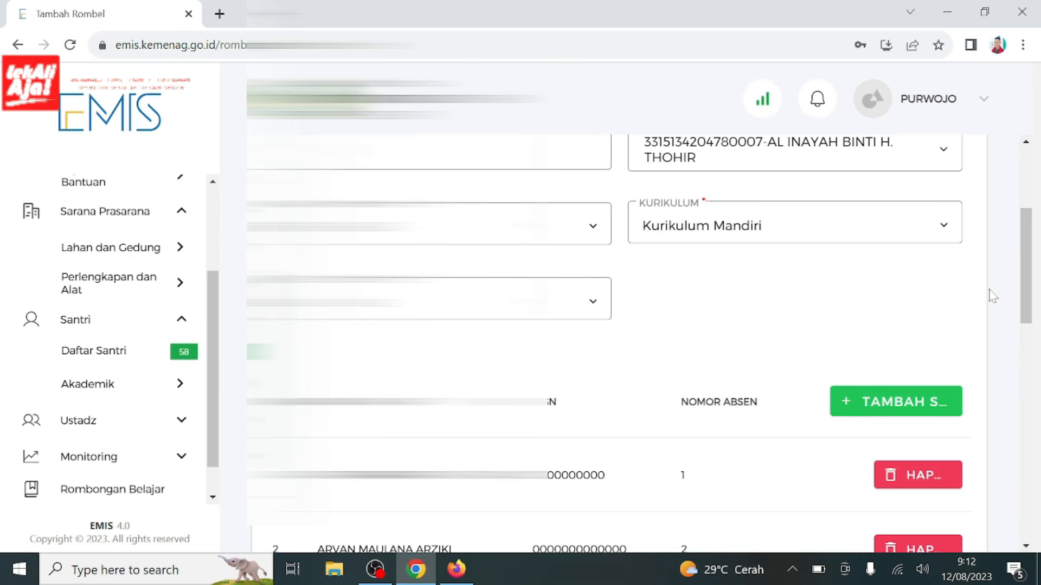
Save the new Rombongan Belajar, confirm adding it and dismiss the success message.
drag(1026, 260, 1024, 482)
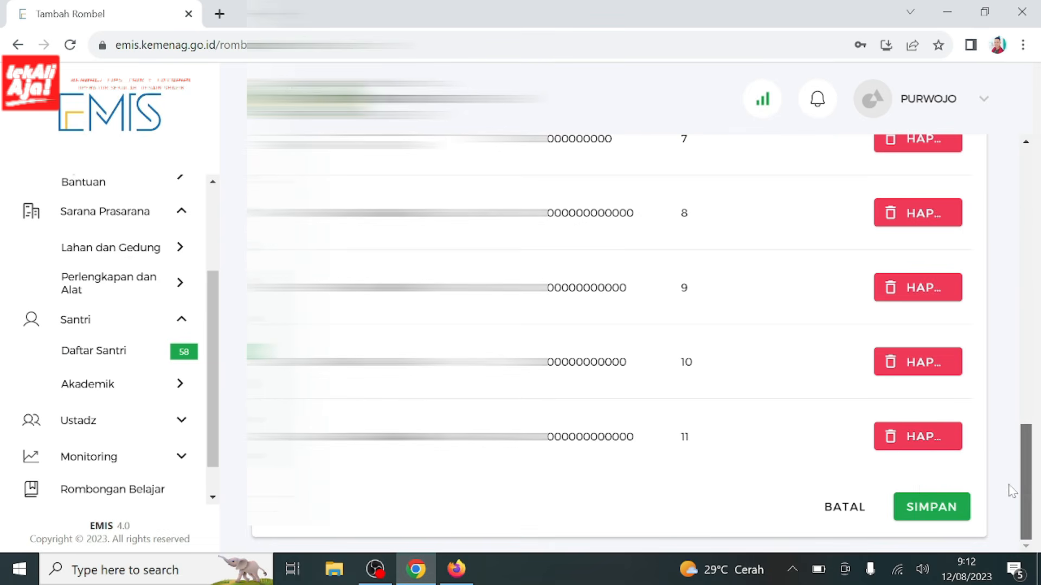
click(920, 509)
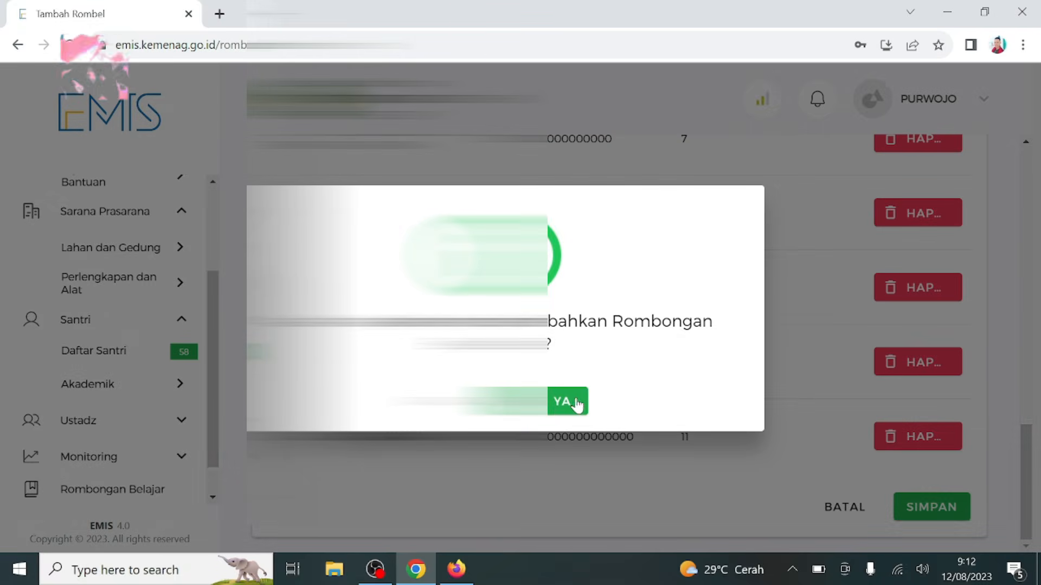
click(577, 404)
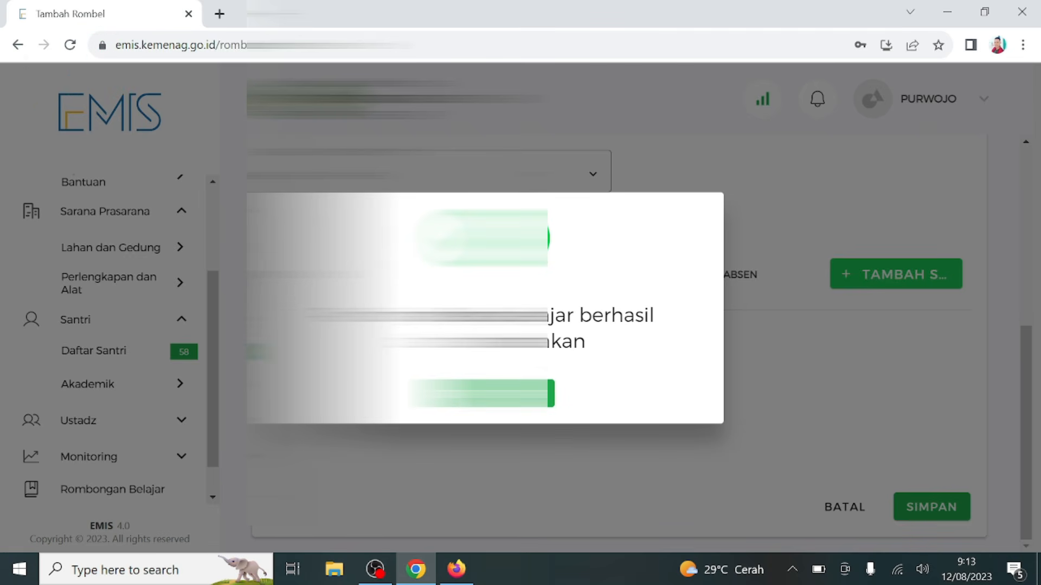
click(588, 413)
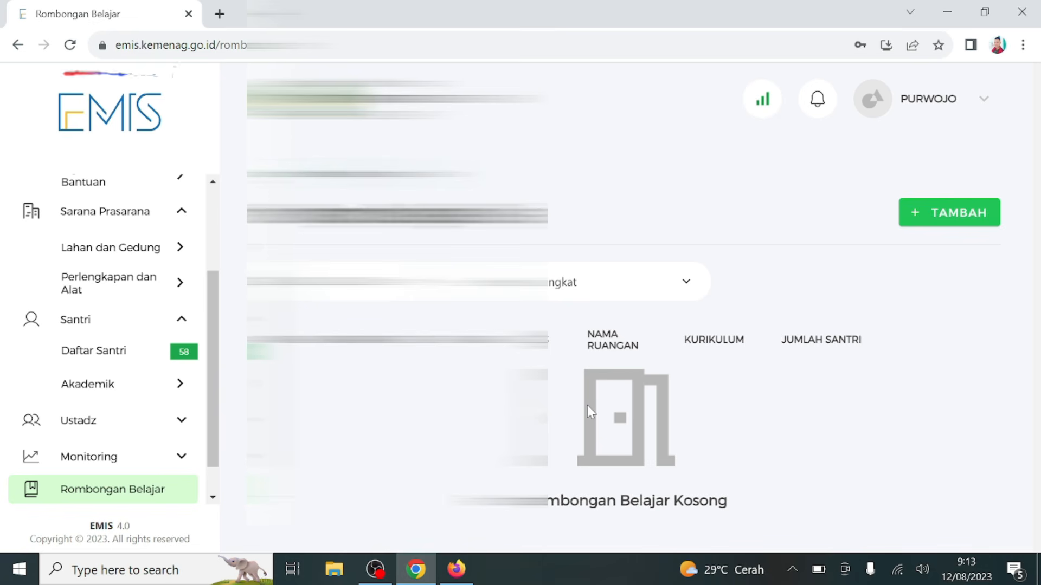
click(933, 221)
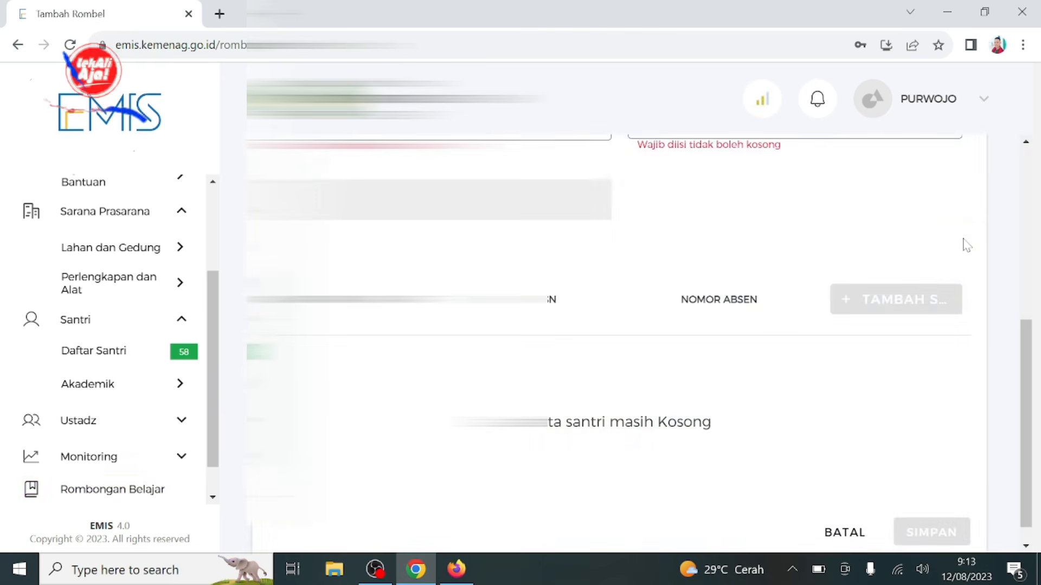
drag(1022, 336, 1022, 195)
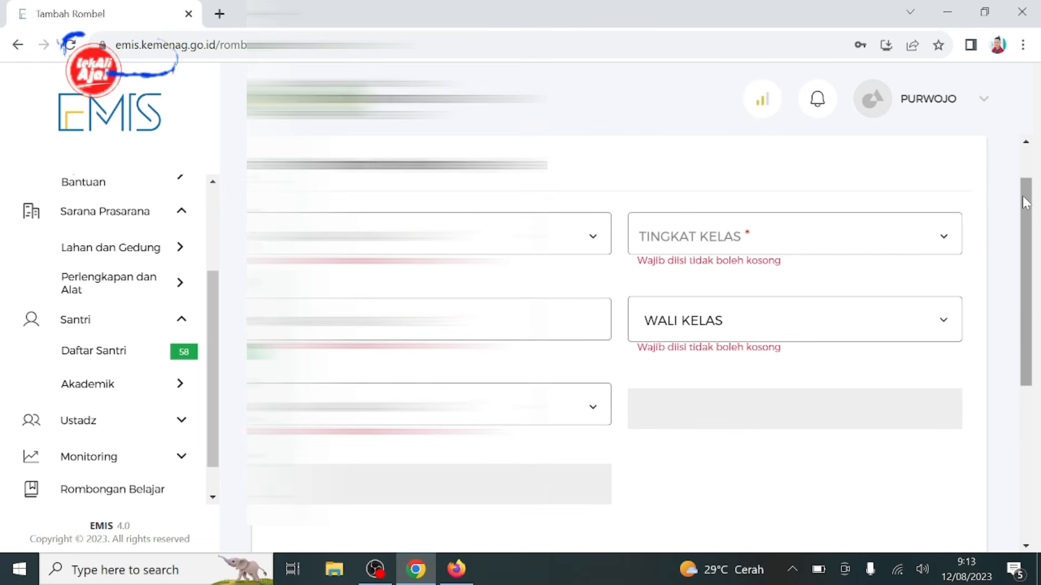
click(595, 237)
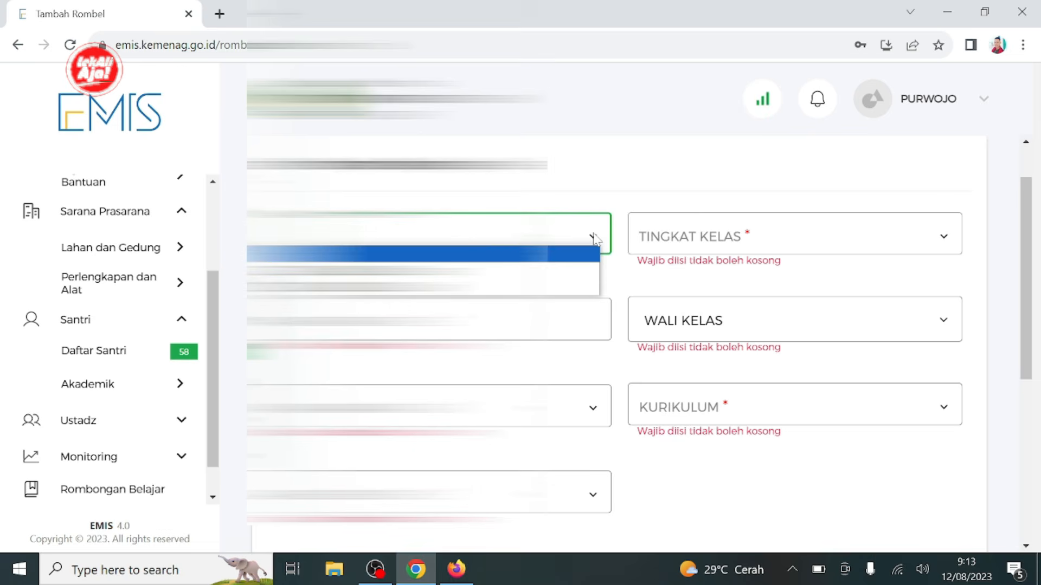
click(570, 287)
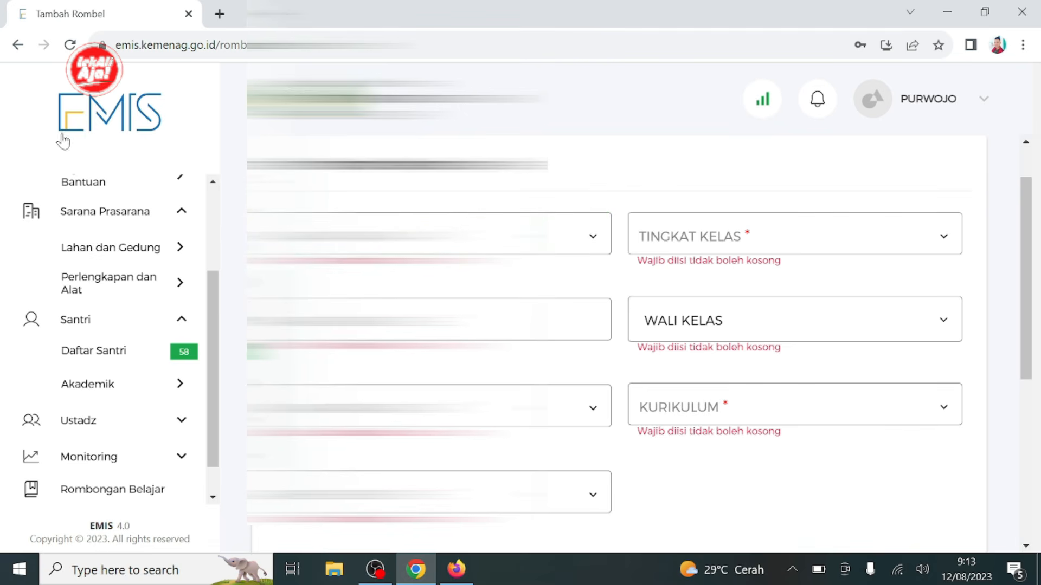
click(18, 45)
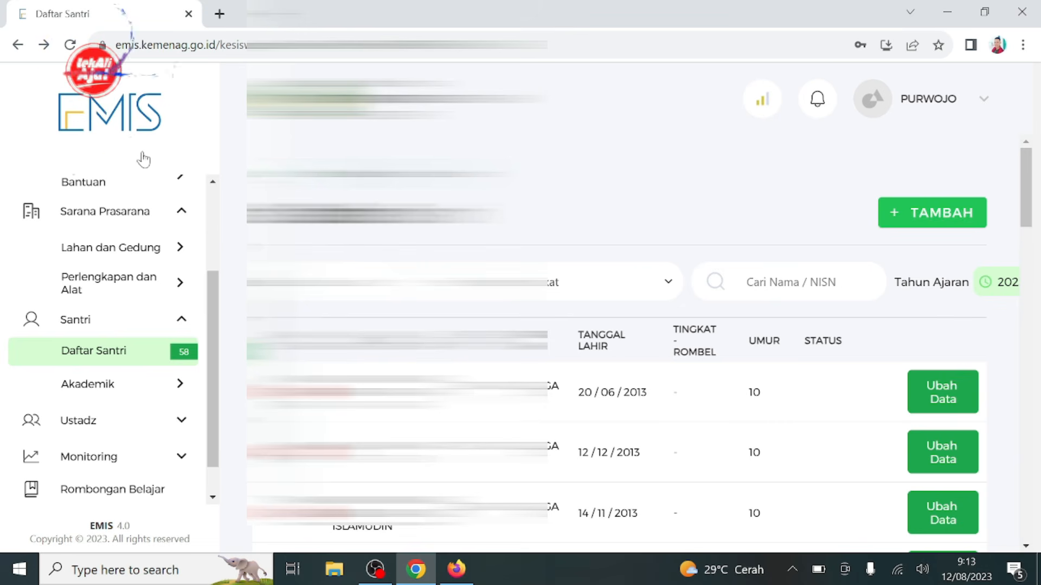
Display the Rombongan Belajar list for 2022/2023 Genap and start adding another rombel.
click(154, 491)
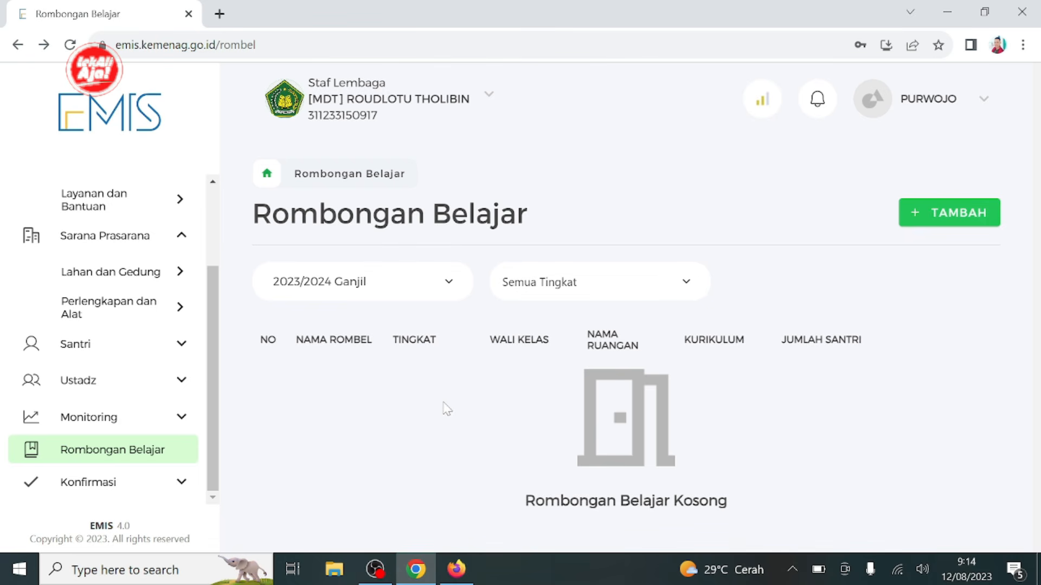
click(432, 286)
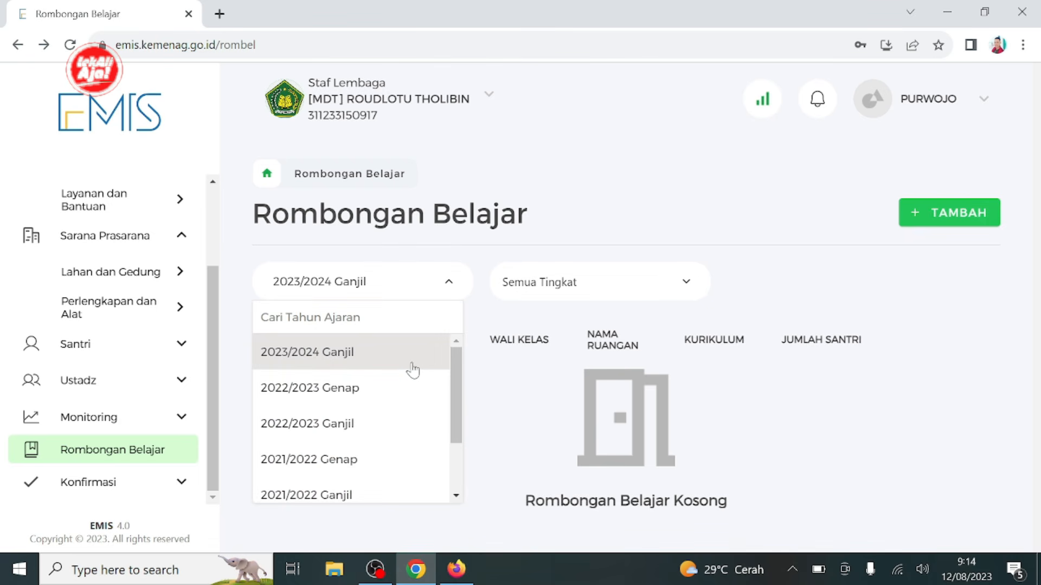
click(397, 398)
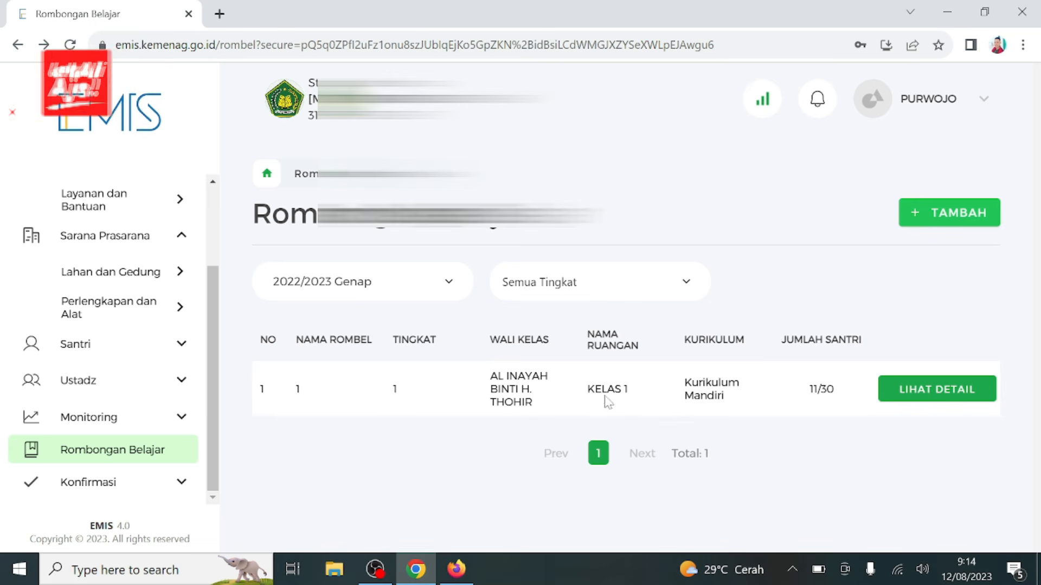
click(947, 219)
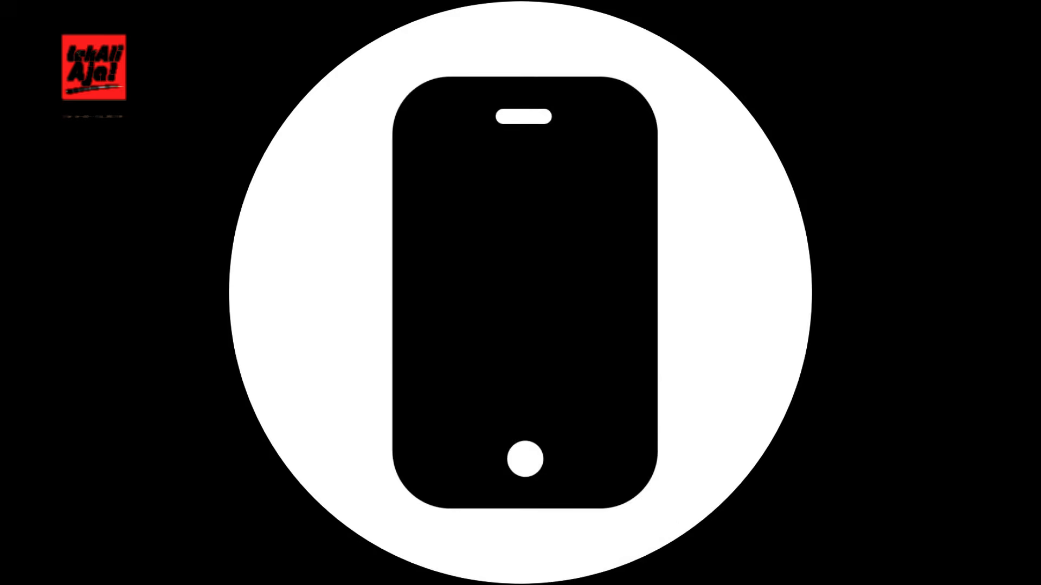
click(440, 290)
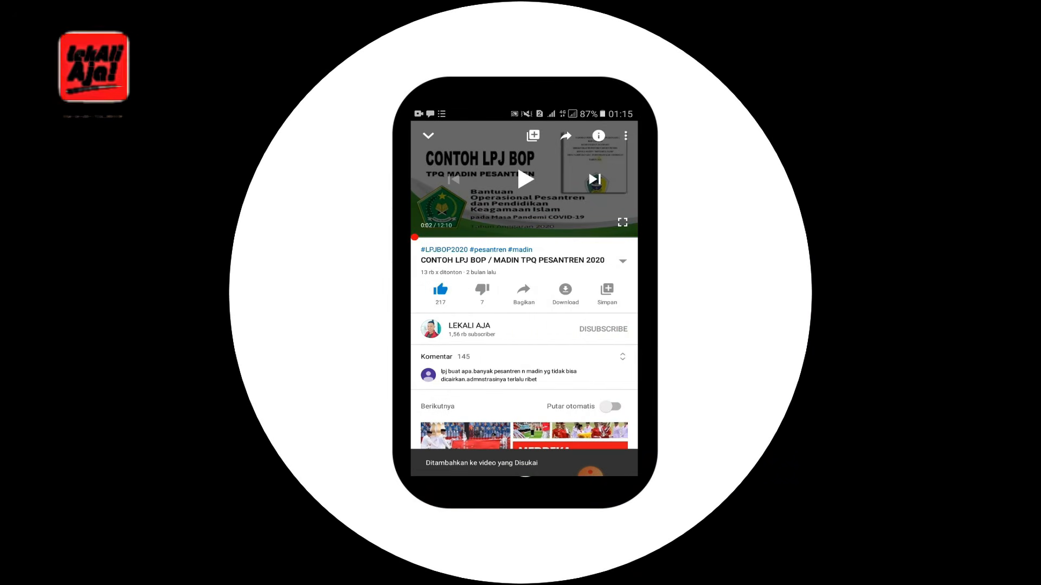
click(621, 328)
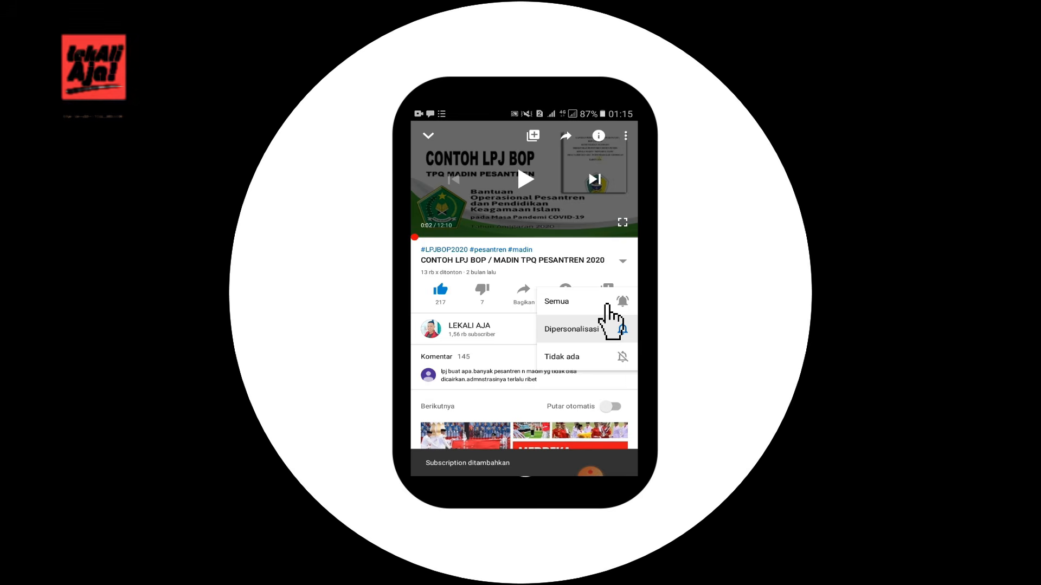